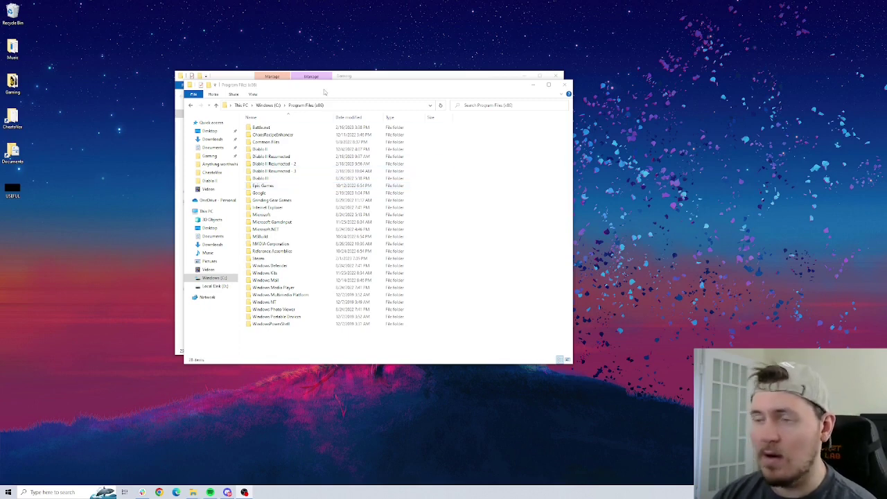
{"action": "left_click", "coordinate": [359, 106]}
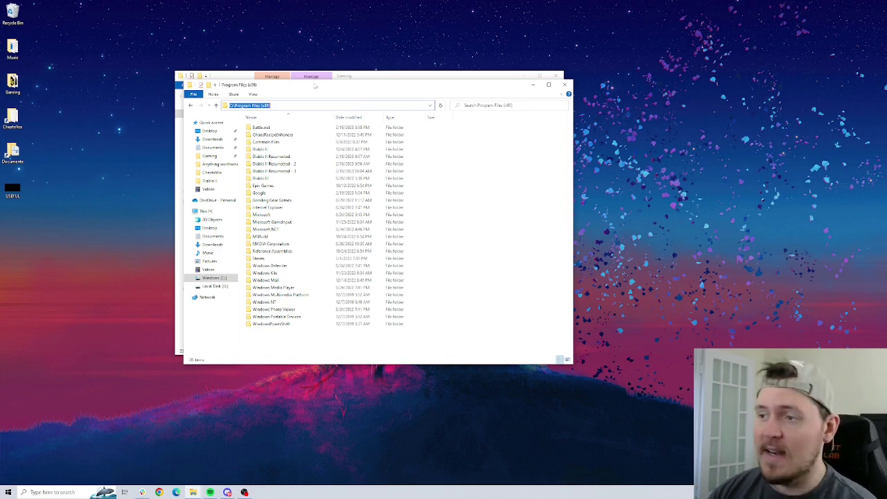
{"action": "left_click", "coordinate": [257, 158]}
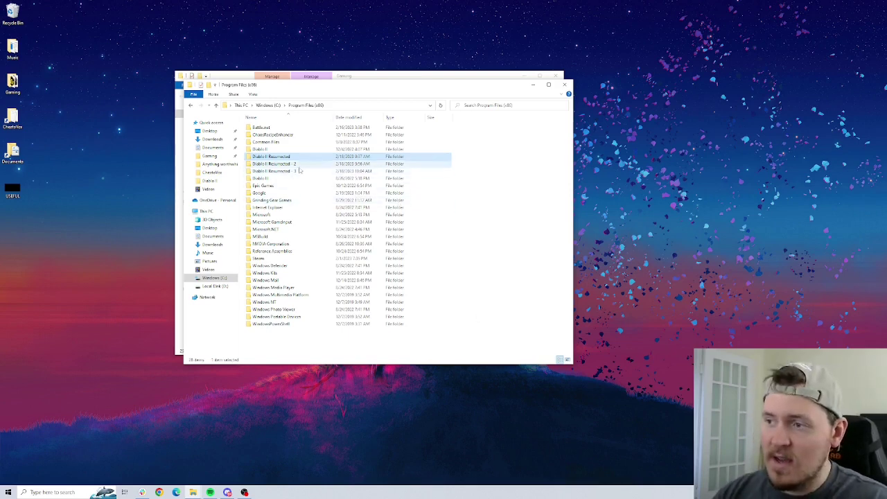
{"action": "left_click", "coordinate": [491, 194]}
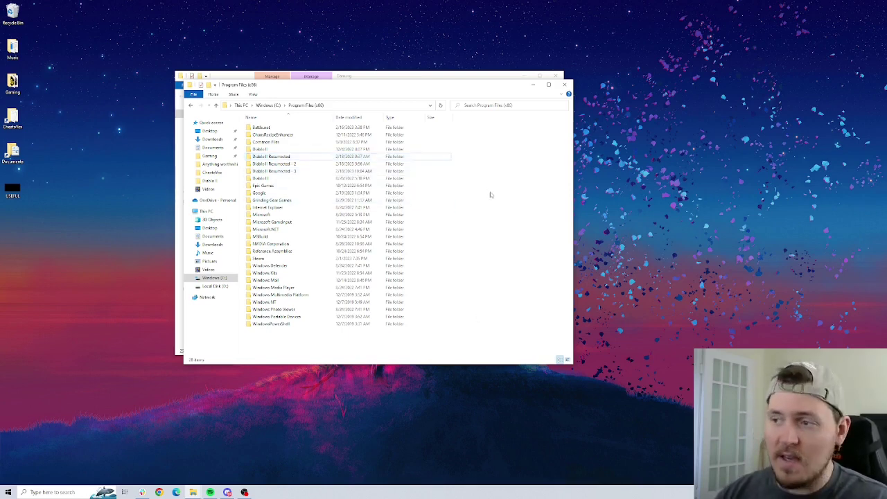
{"action": "left_click", "coordinate": [297, 171]}
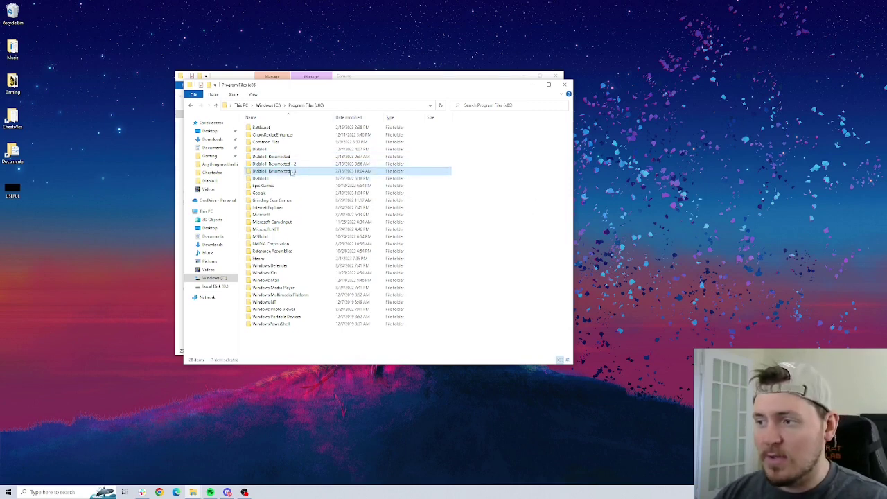
{"action": "mouse_move", "coordinate": [294, 164]}
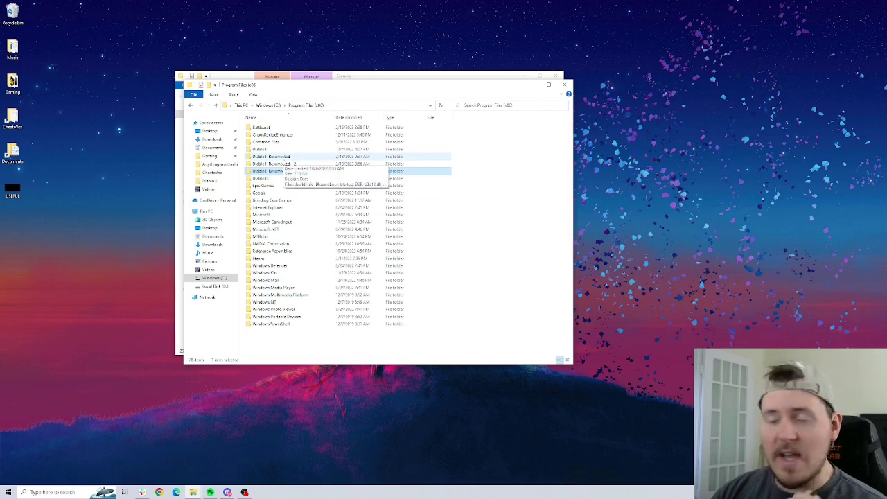
Open the Diablo II Resurrected install folder, then check the Diablo II Resurrected 1, 2 and 3 shortcuts in Gaming.
{"action": "double_click", "coordinate": [283, 157]}
{"action": "left_click", "coordinate": [287, 186]}
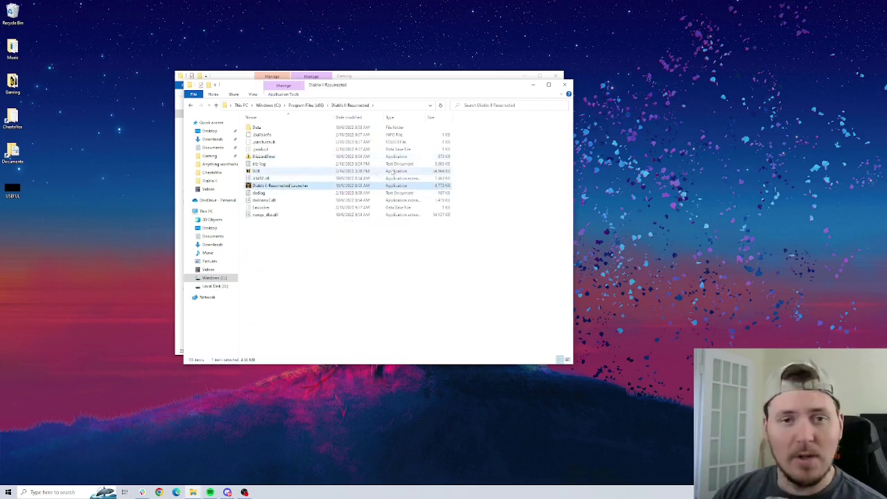
{"action": "key", "text": "alt+Tab"}
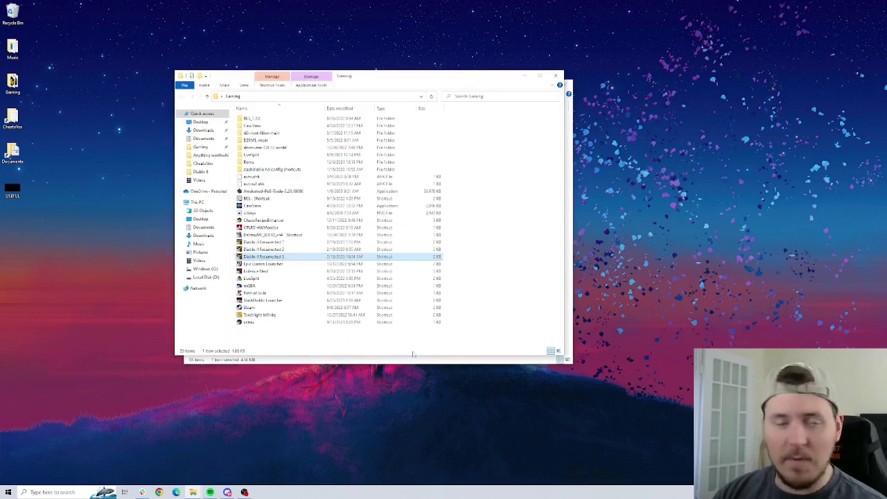
{"action": "left_click", "coordinate": [273, 243]}
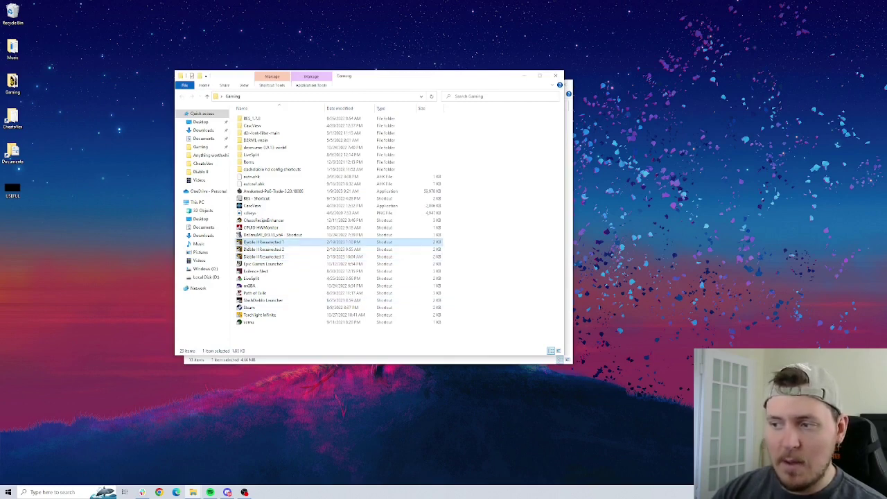
{"action": "left_click", "coordinate": [284, 248]}
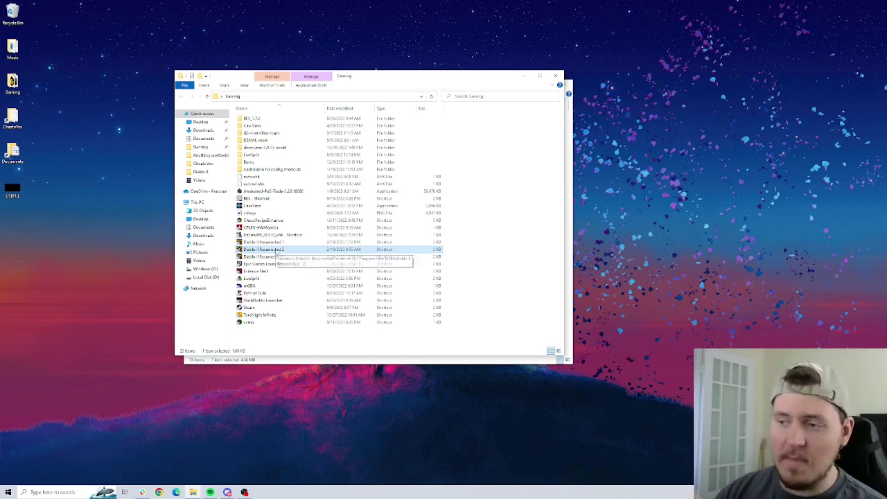
{"action": "left_click", "coordinate": [271, 256]}
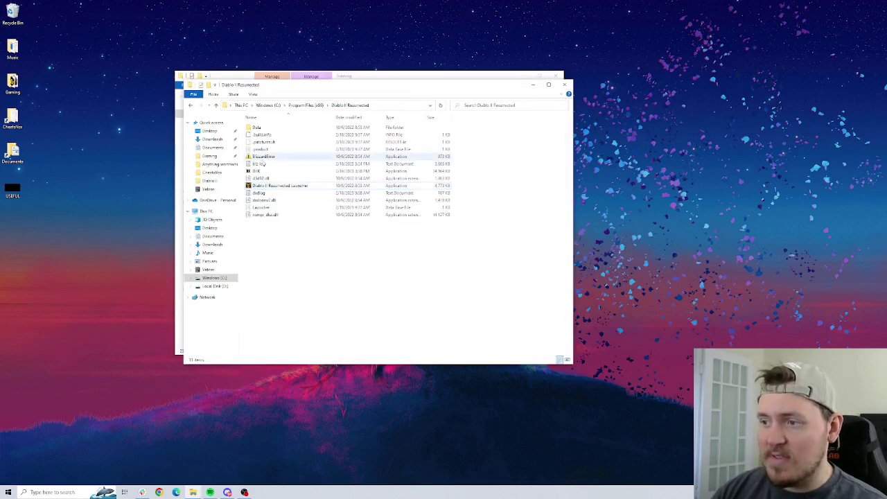
Go up to Program Files (x86), then return to Gaming and inspect the Diablo II Resurrected 1 shortcut.
{"action": "left_click", "coordinate": [307, 105]}
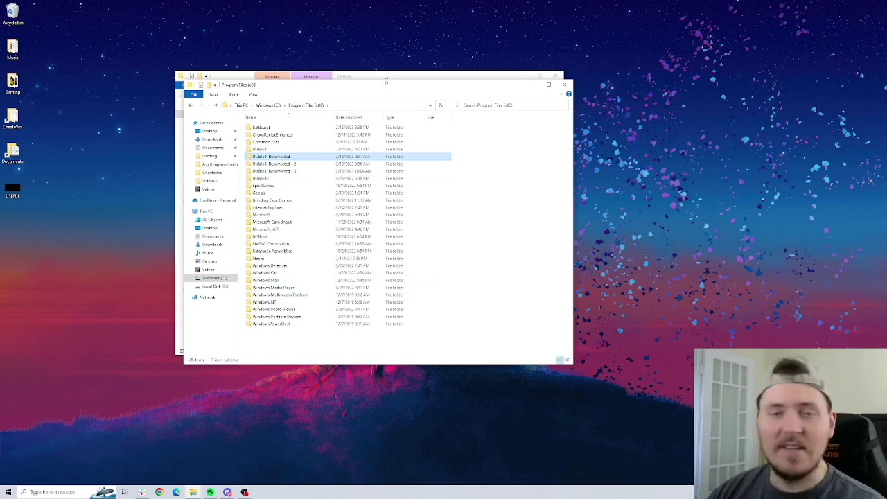
{"action": "left_click", "coordinate": [379, 79]}
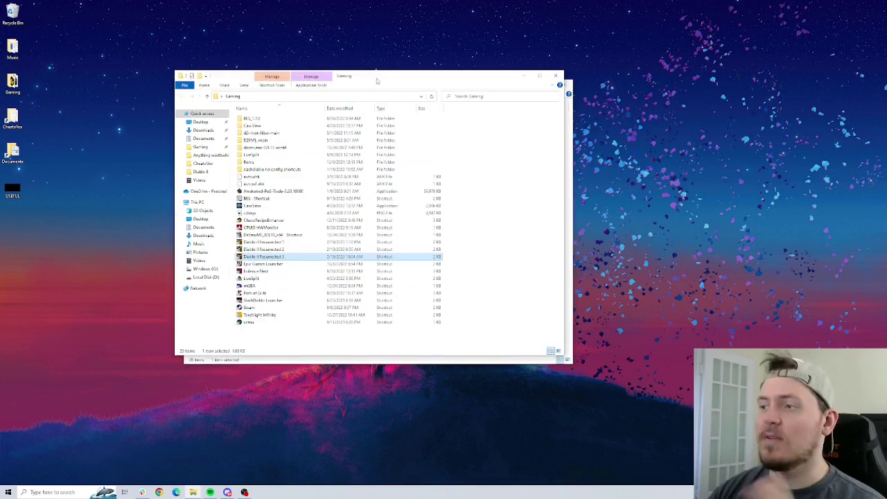
{"action": "left_click", "coordinate": [276, 243]}
{"action": "right_click", "coordinate": [274, 242]}
{"action": "key", "text": "Escape"}
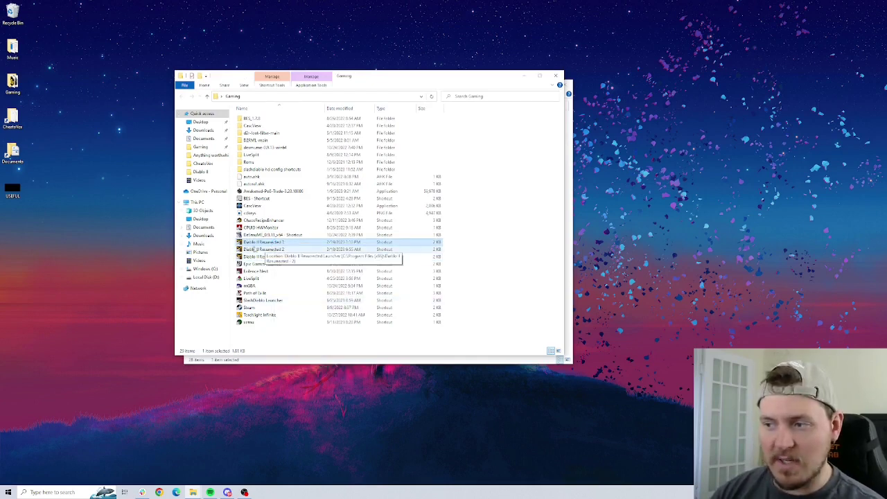
Launch Diablo II Resurrected 1, log in with the account password, press Play and pass the title screen.
{"action": "double_click", "coordinate": [273, 242]}
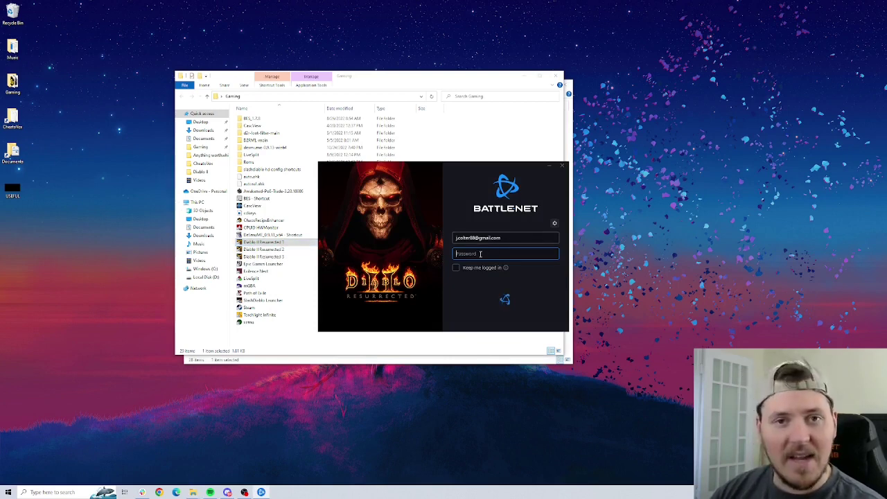
{"action": "type", "text": "•••••••••"}
{"action": "key", "text": "Return"}
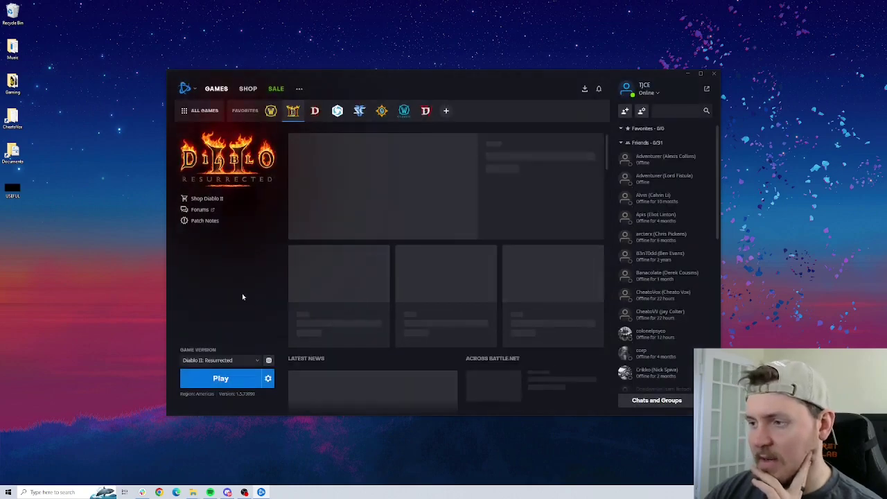
{"action": "left_click", "coordinate": [229, 377]}
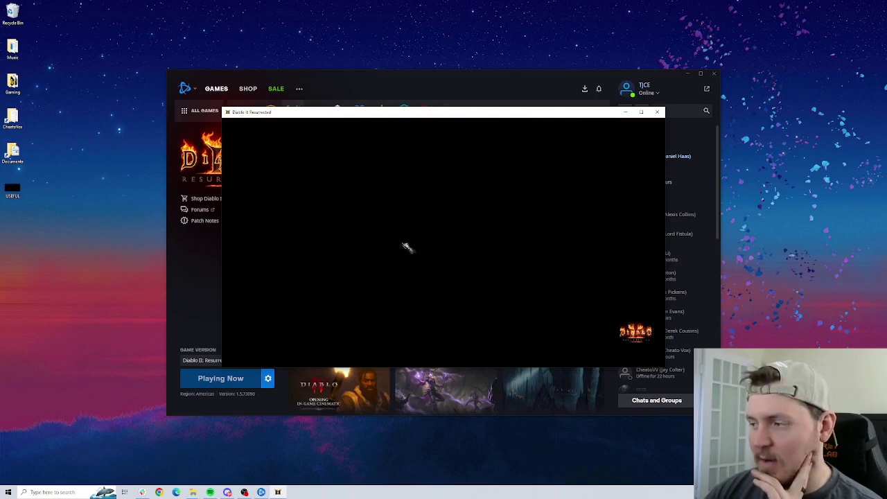
{"action": "key", "text": "space"}
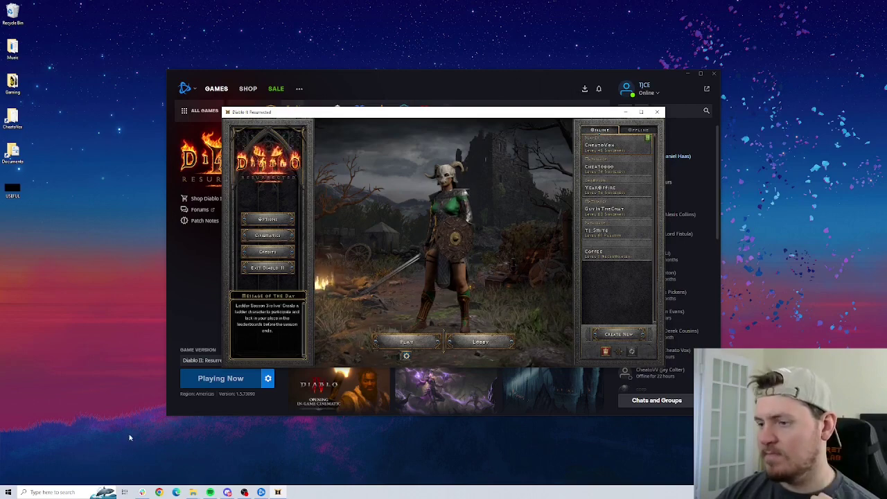
{"action": "left_click", "coordinate": [191, 302]}
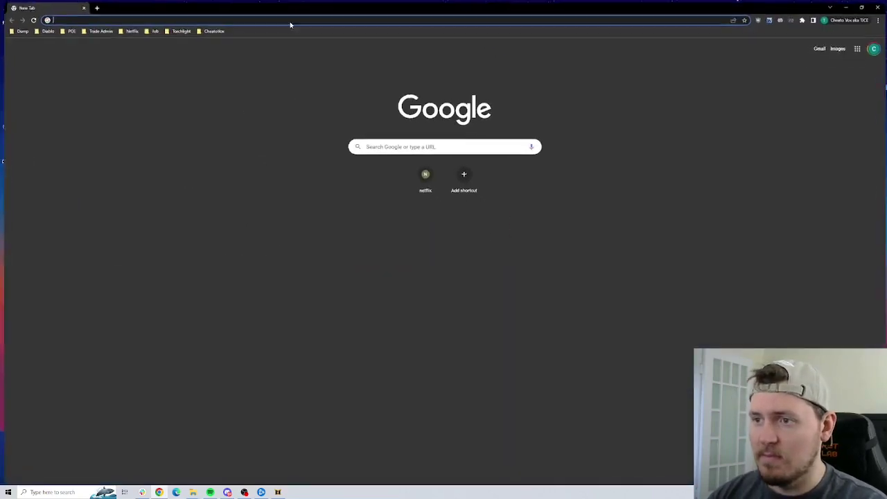
Search Google for 'process ex' and open the Microsoft Learn Process Explorer page.
{"action": "type", "text": "proces"}
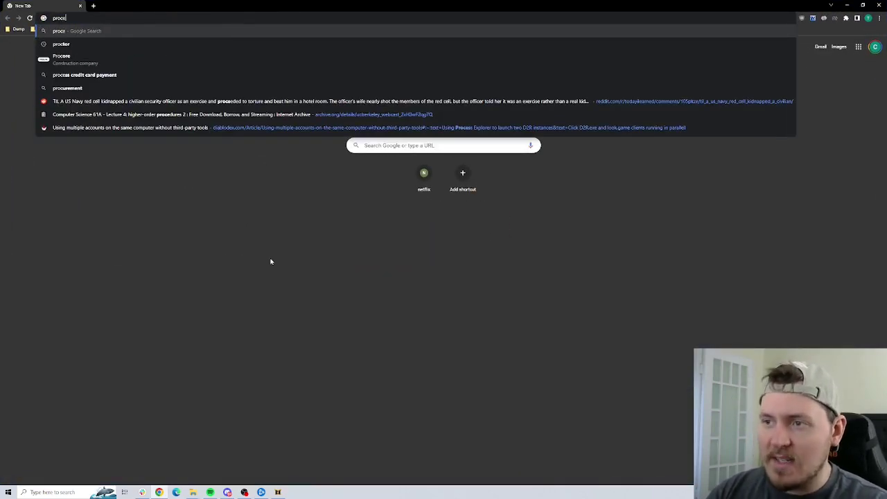
{"action": "type", "text": "s ex"}
{"action": "key", "text": "Return"}
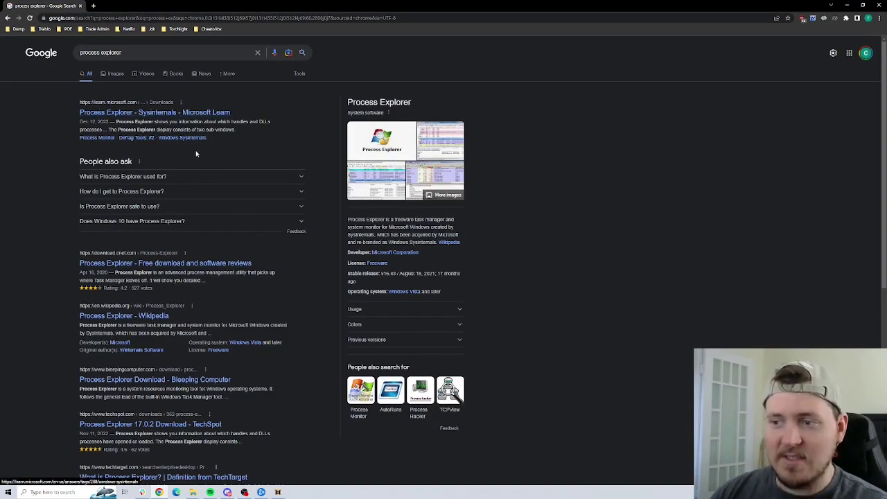
{"action": "left_click", "coordinate": [166, 115]}
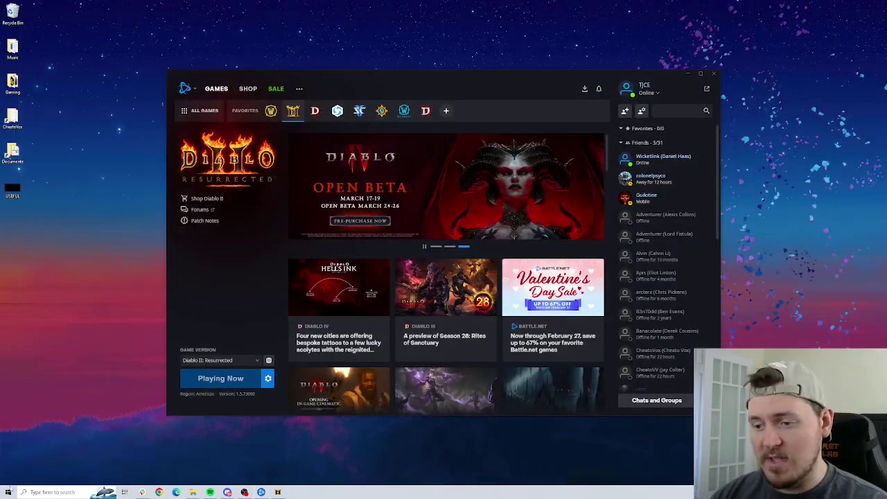
Launch procexp.exe, filter processes by 'd2' and show D2R.exe's handle list.
{"action": "left_click", "coordinate": [8, 491]}
{"action": "type", "text": "proc"}
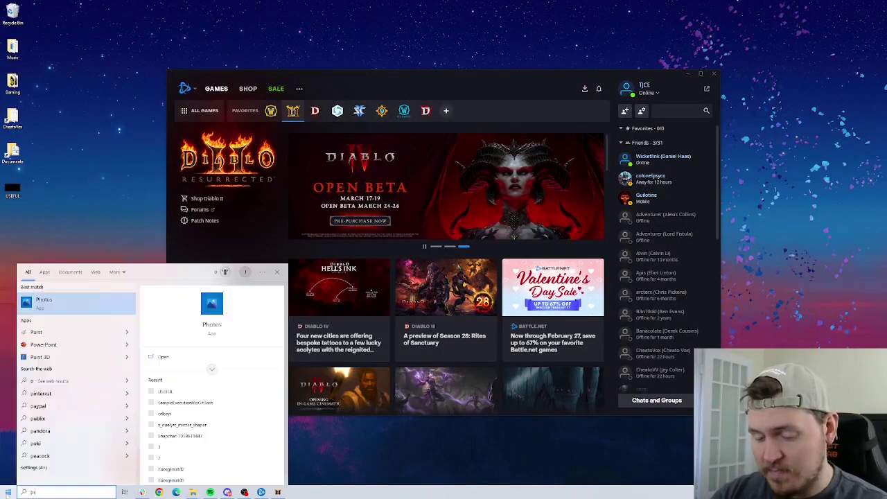
{"action": "type", "text": "exp.exe"}
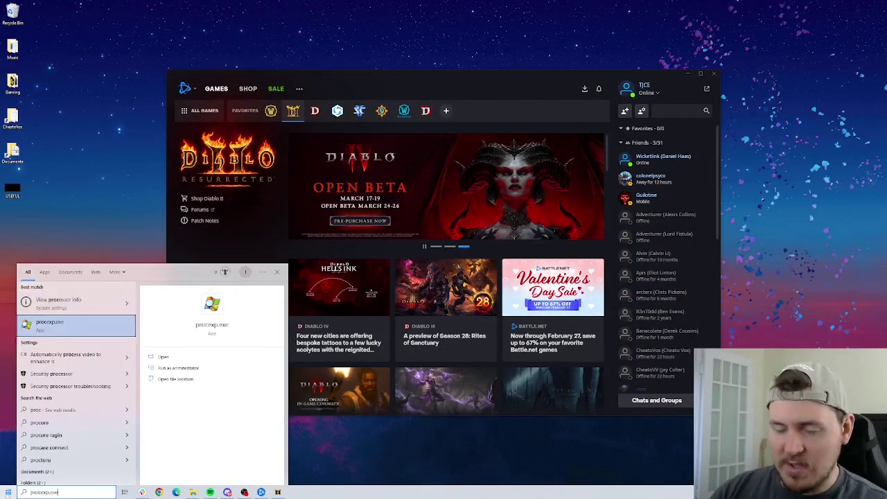
{"action": "key", "text": "Return"}
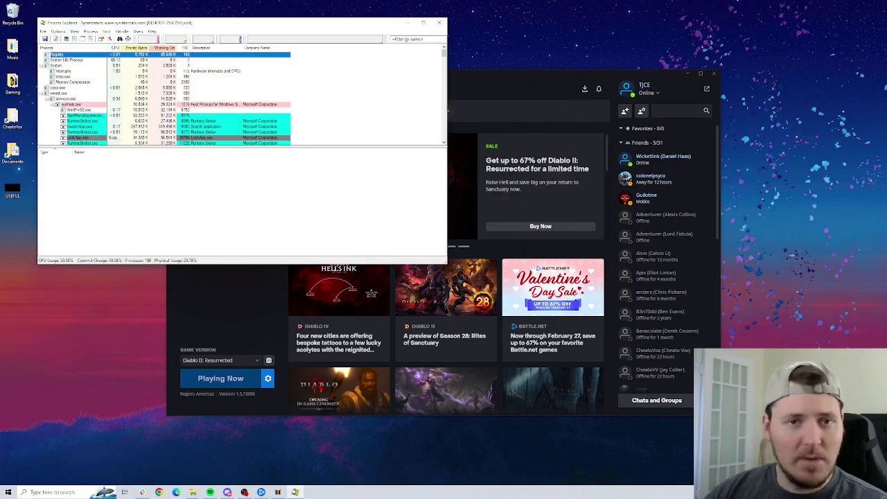
{"action": "left_click", "coordinate": [407, 39]}
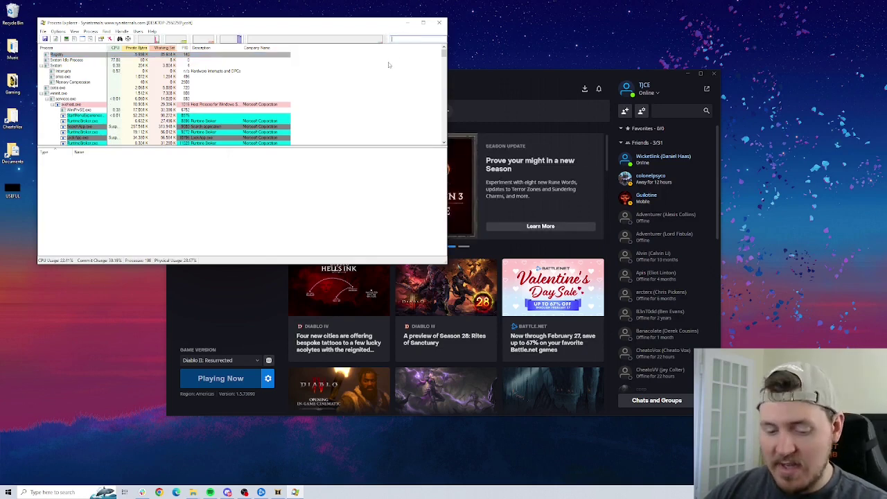
{"action": "type", "text": "d"}
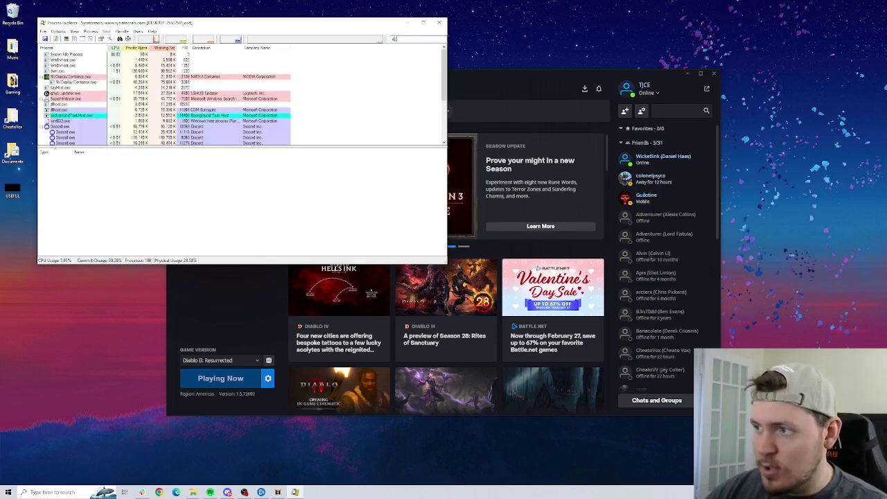
{"action": "type", "text": "2"}
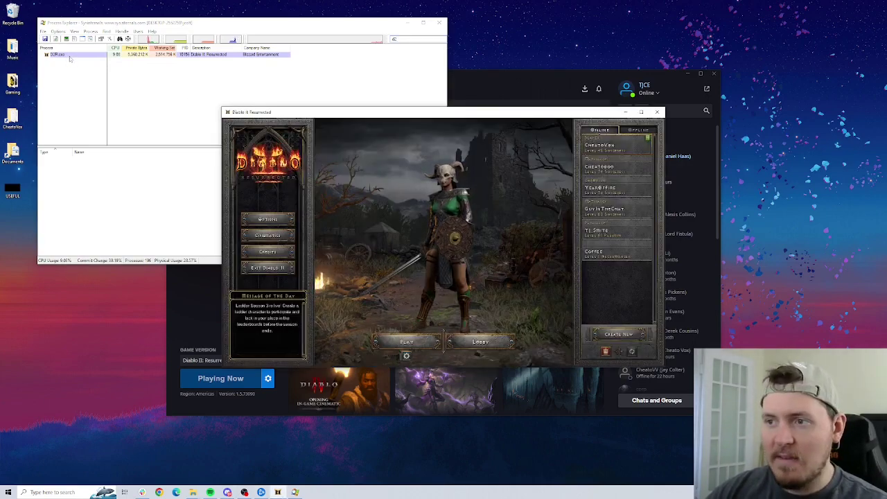
{"action": "left_click", "coordinate": [67, 55]}
Find and select the 'DiabloII Check For Other Instances' event handle, moving the game window aside.
{"action": "left_click", "coordinate": [534, 215]}
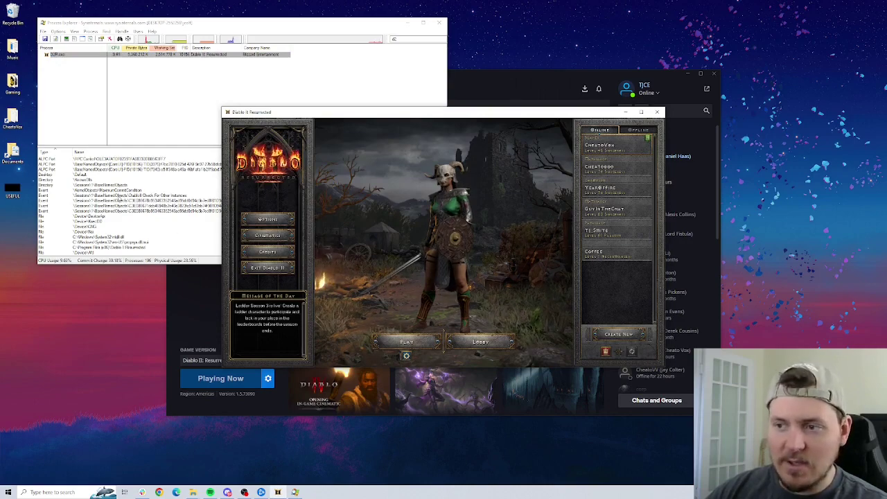
{"action": "key", "text": "alt+Tab"}
{"action": "scroll", "coordinate": [139, 208], "scroll_direction": "down", "scroll_amount": 5}
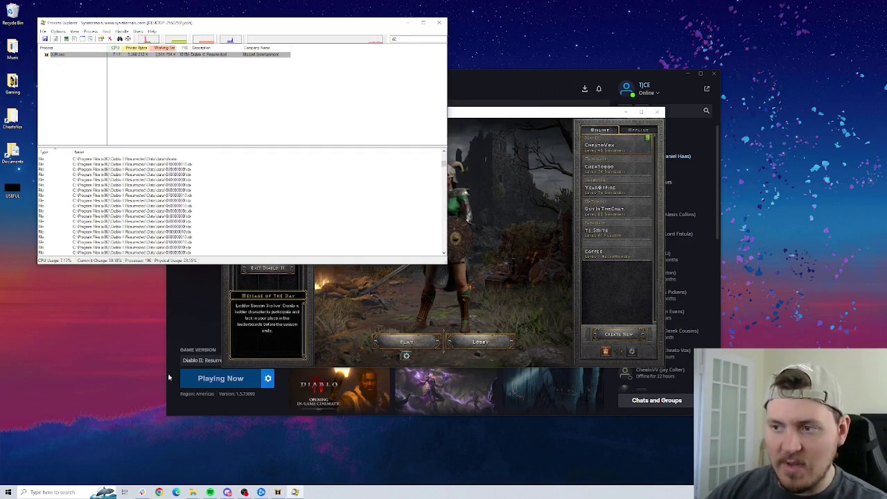
{"action": "scroll", "coordinate": [429, 229], "scroll_direction": "down", "scroll_amount": 5}
{"action": "scroll", "coordinate": [444, 173], "scroll_direction": "up", "scroll_amount": 10}
{"action": "left_click", "coordinate": [378, 196]}
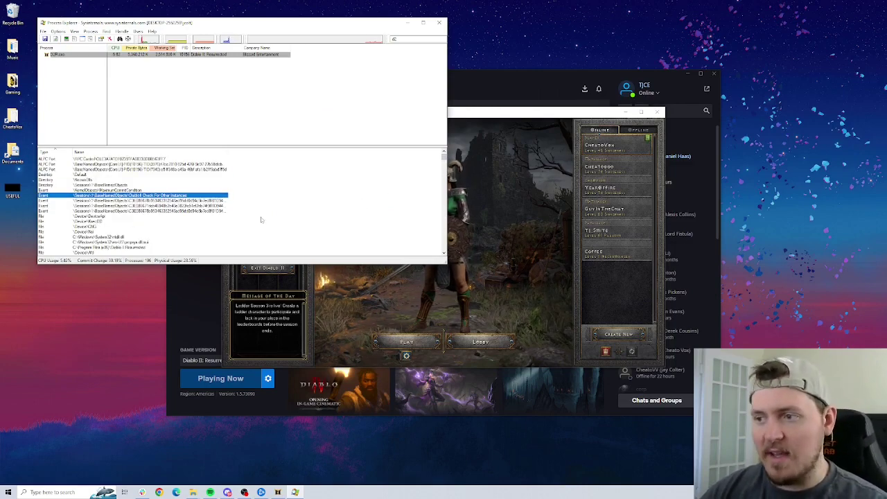
{"action": "left_click_drag", "start_coordinate": [579, 111], "coordinate": [647, 113]}
{"action": "left_click", "coordinate": [295, 492]}
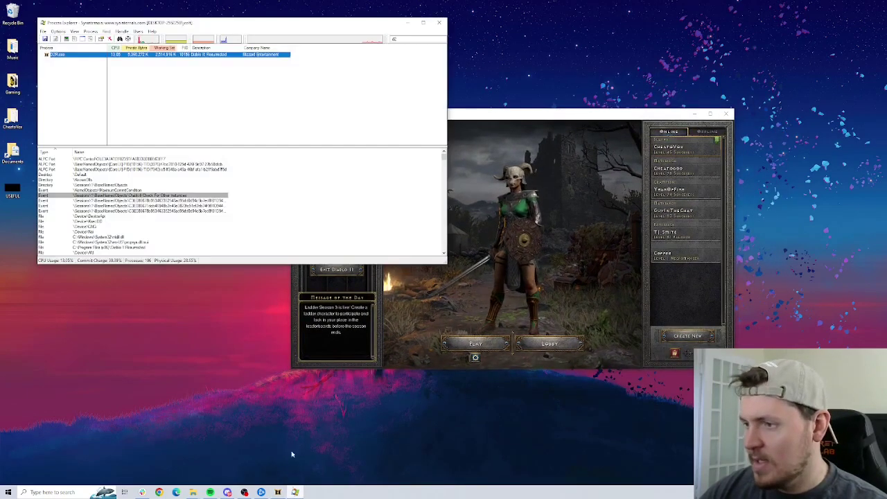
{"action": "left_click", "coordinate": [138, 196]}
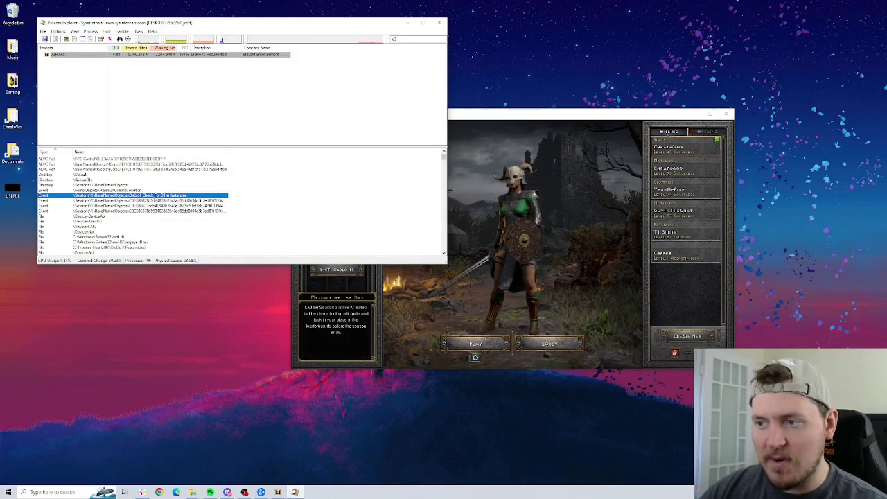
Try closing the Check For Other Instances handle, dismiss the admin-rights error, and quit Process Explorer.
{"action": "right_click", "coordinate": [100, 196]}
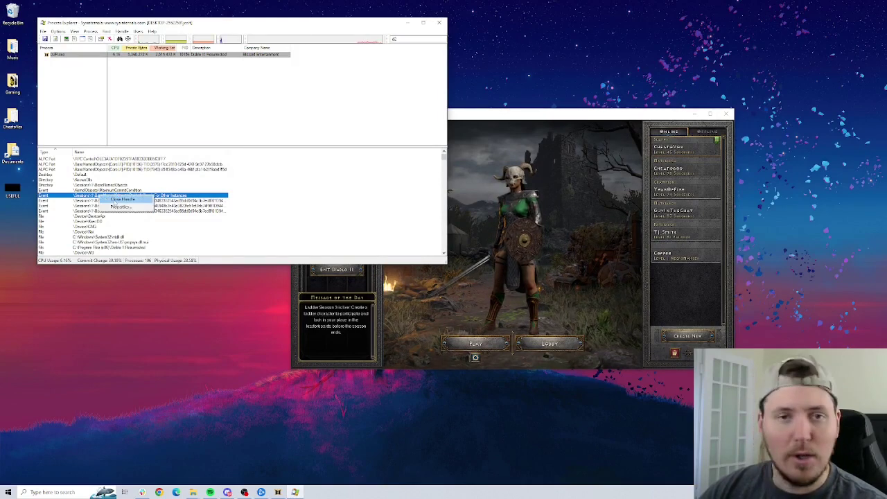
{"action": "left_click", "coordinate": [120, 200]}
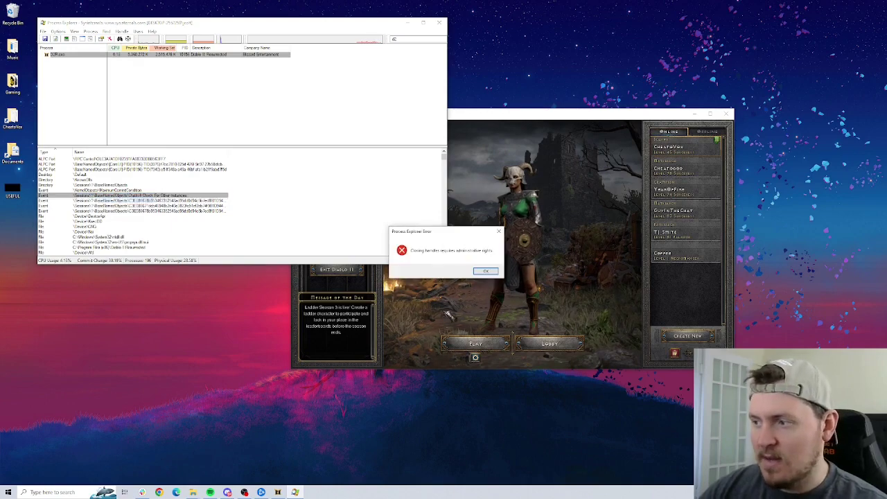
{"action": "left_click", "coordinate": [485, 270]}
{"action": "left_click", "coordinate": [438, 23]}
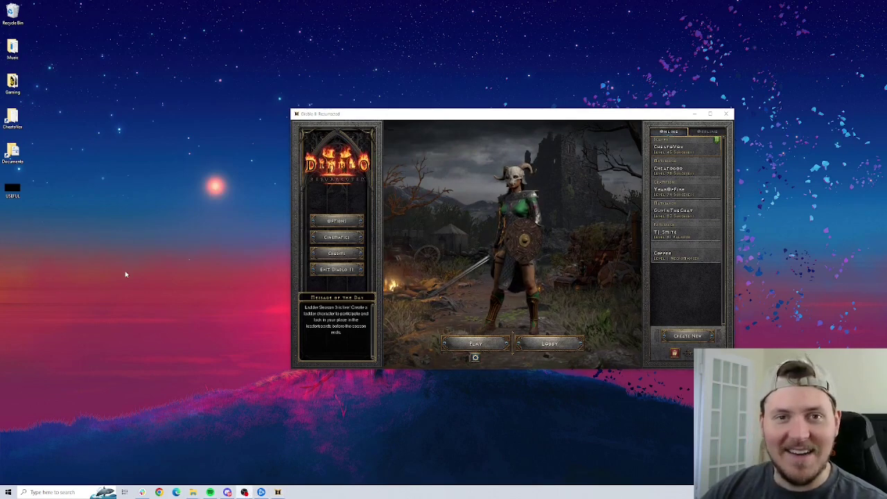
Relaunch Process Explorer as administrator, filter by 'd2' and show D2R.exe's handles.
{"action": "left_click", "coordinate": [7, 492]}
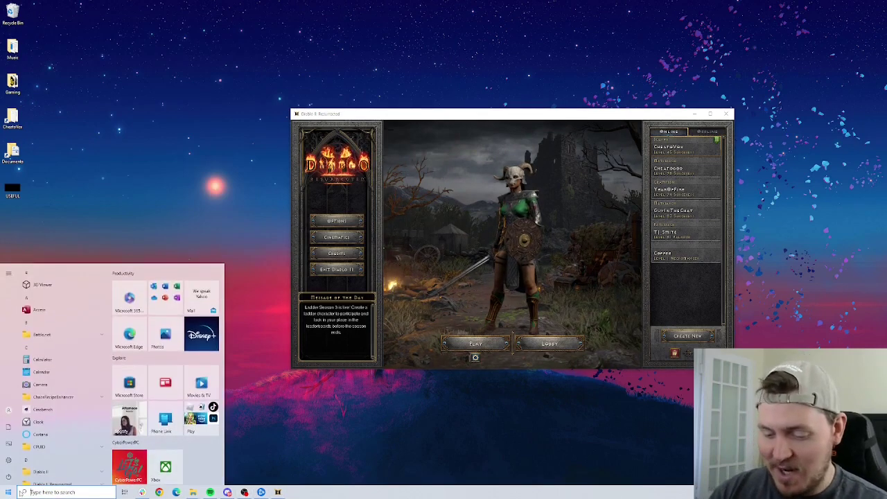
{"action": "type", "text": "poro"}
{"action": "key", "text": "BackSpace"}
{"action": "key", "text": "BackSpace"}
{"action": "key", "text": "BackSpace"}
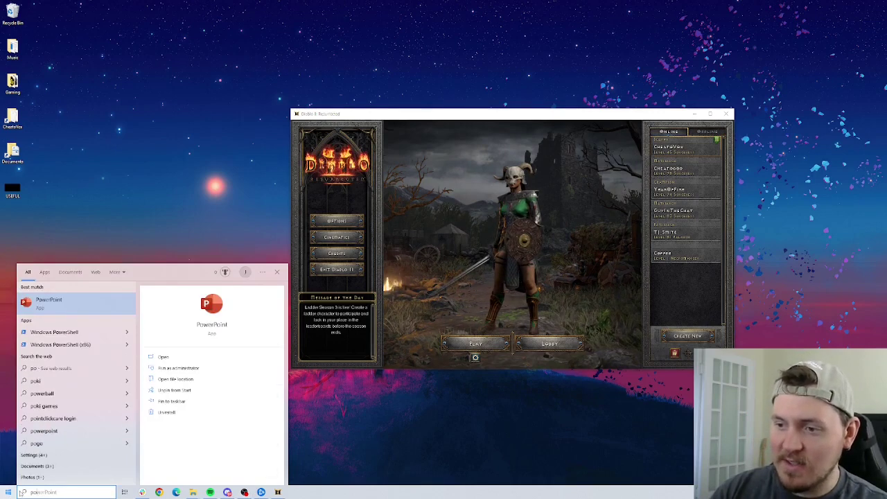
{"action": "type", "text": "roc"}
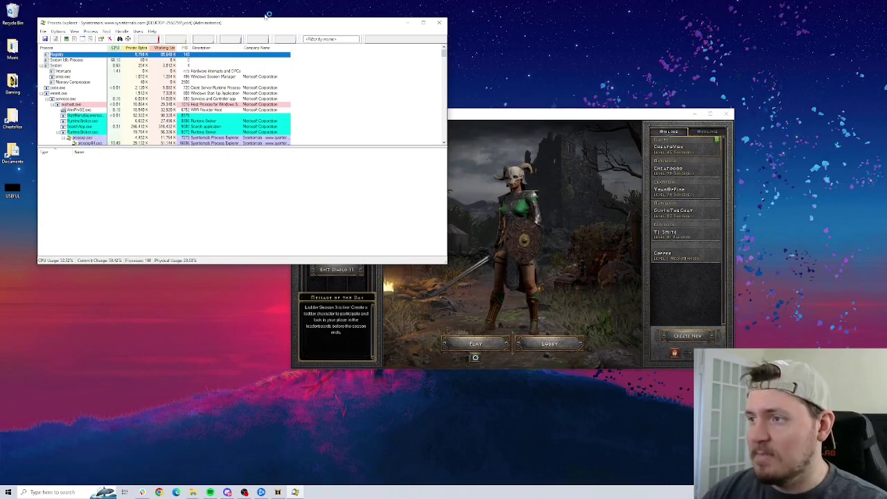
{"action": "left_click", "coordinate": [326, 39]}
{"action": "type", "text": "d2"}
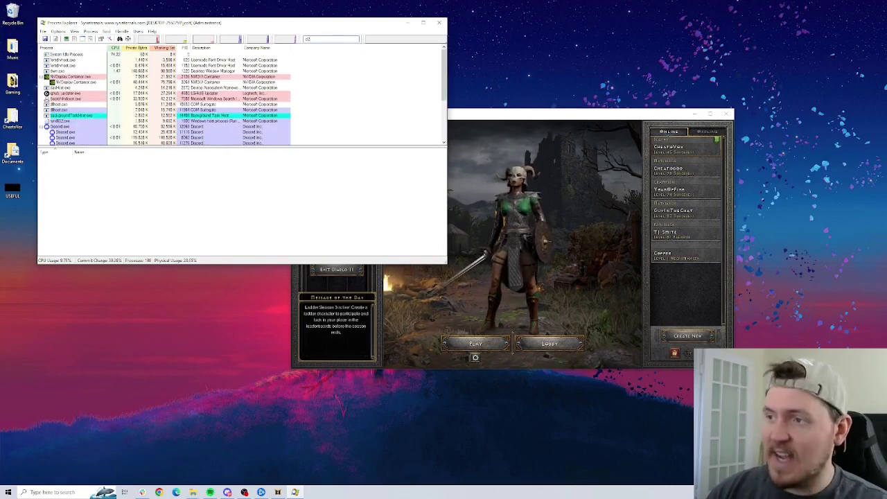
{"action": "left_click", "coordinate": [78, 55]}
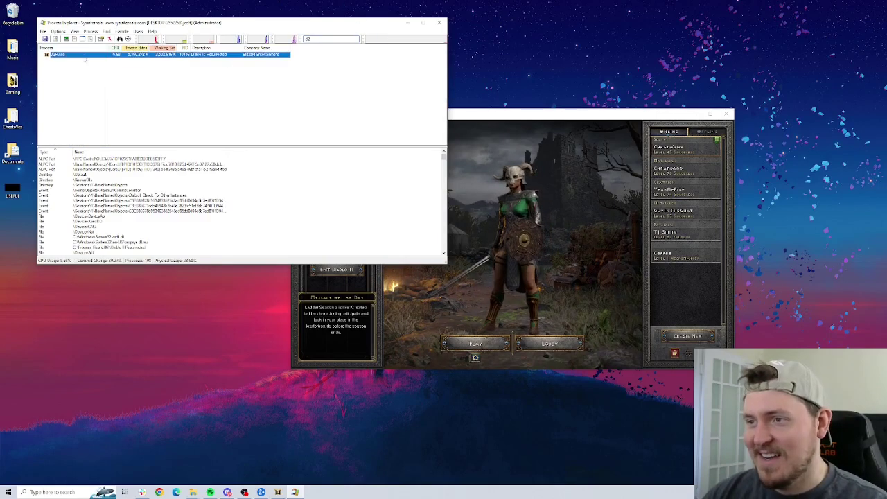
Close the Check For Other Instances handle and confirm.
{"action": "right_click", "coordinate": [117, 195]}
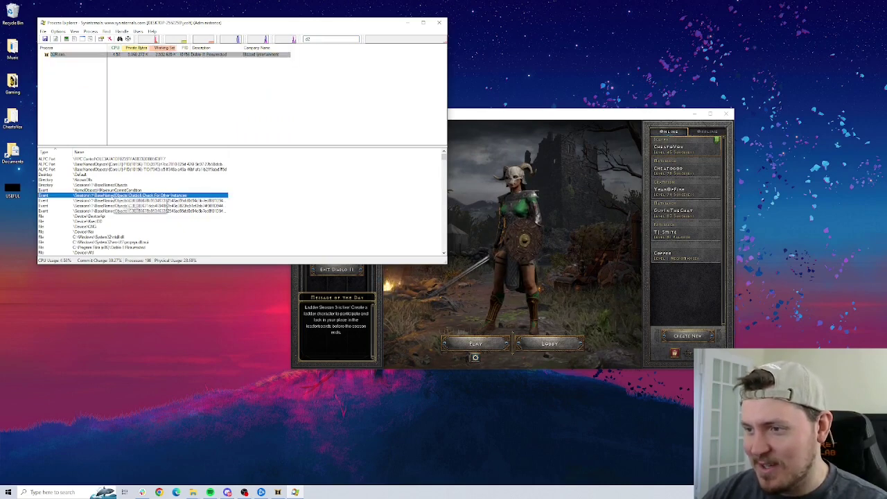
{"action": "left_click", "coordinate": [135, 206]}
{"action": "left_click", "coordinate": [469, 271]}
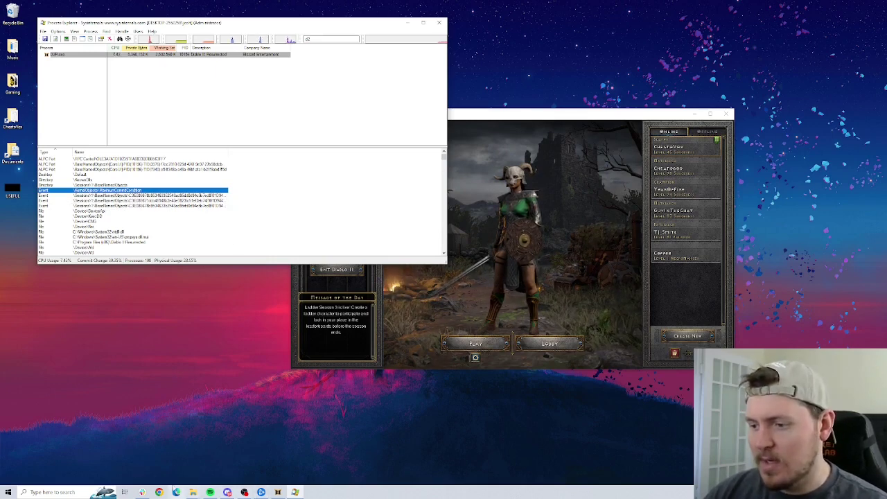
Launch the Diablo II Resurrected 2 shortcut and log in with the second account's email and password.
{"action": "mouse_move", "coordinate": [193, 492]}
{"action": "left_click", "coordinate": [194, 458]}
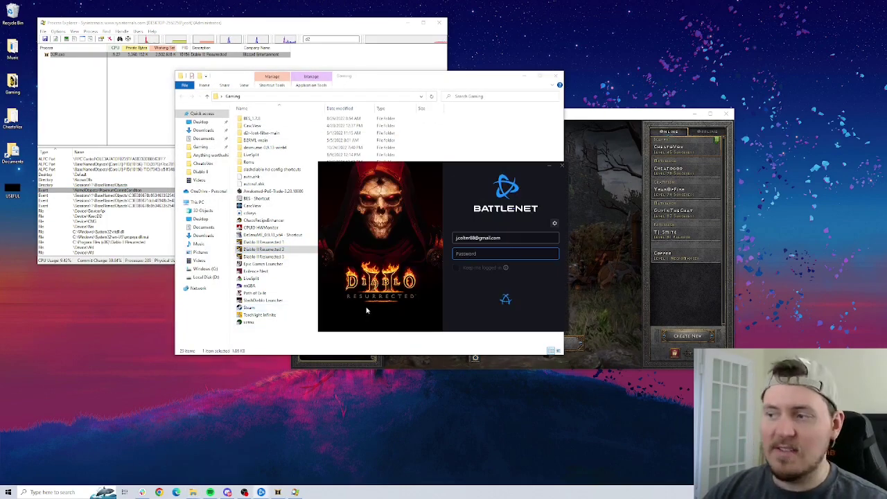
{"action": "left_click", "coordinate": [524, 238]}
{"action": "key", "text": "ctrl+a"}
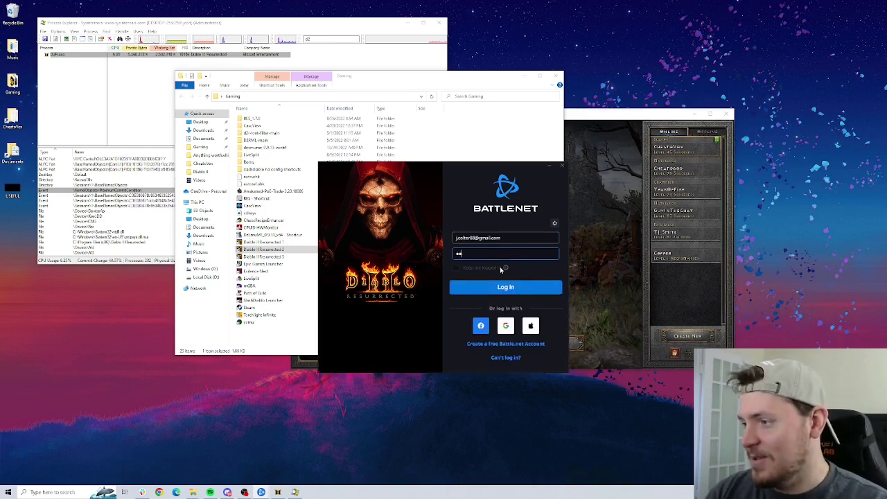
{"action": "key", "text": "BackSpace"}
{"action": "key", "text": "BackSpace"}
{"action": "key", "text": "shift+Tab"}
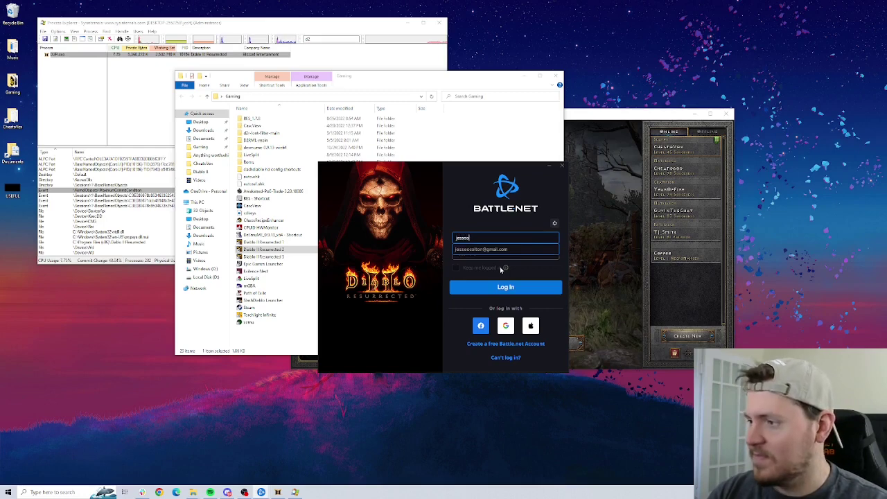
{"action": "key", "text": "Return"}
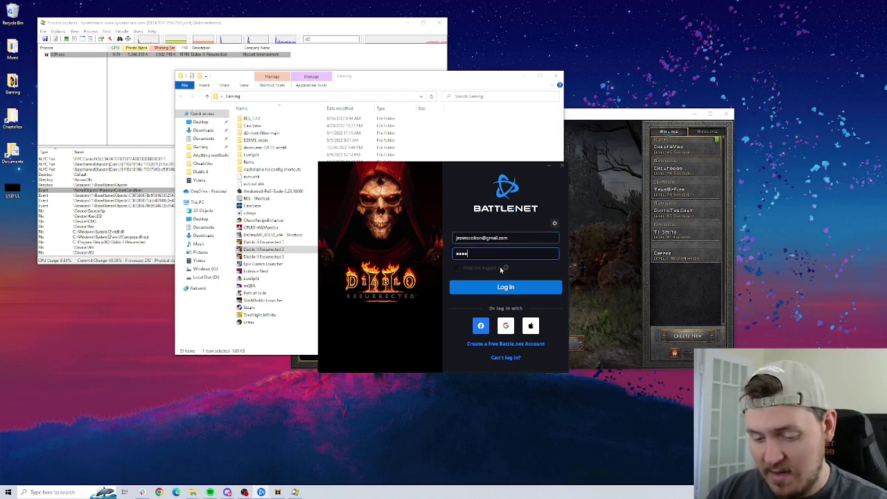
{"action": "key", "text": "Return"}
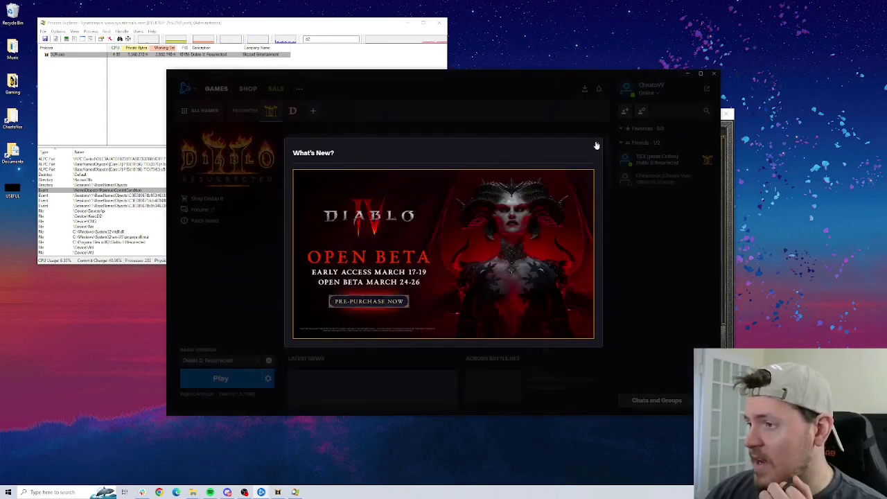
Dismiss What's New, press Play, pass the title screen, and check Process Explorer for the second D2R.exe.
{"action": "left_click", "coordinate": [595, 144]}
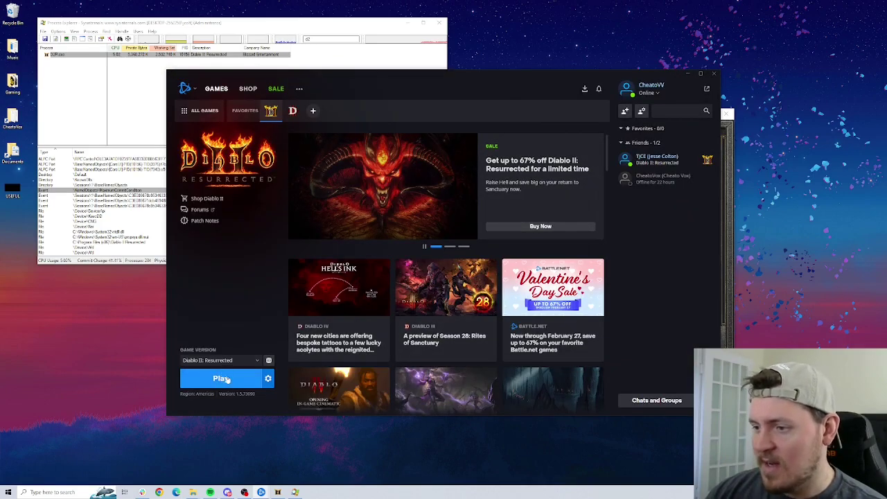
{"action": "left_click", "coordinate": [225, 379]}
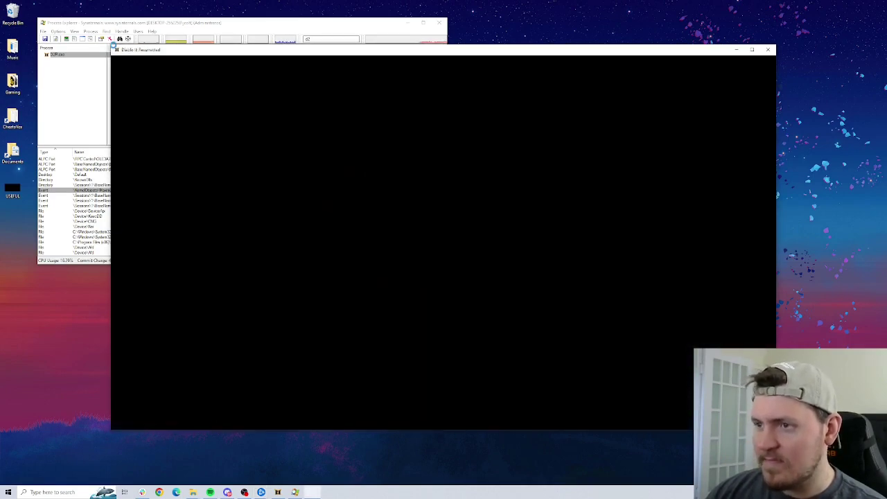
{"action": "left_click", "coordinate": [223, 28]}
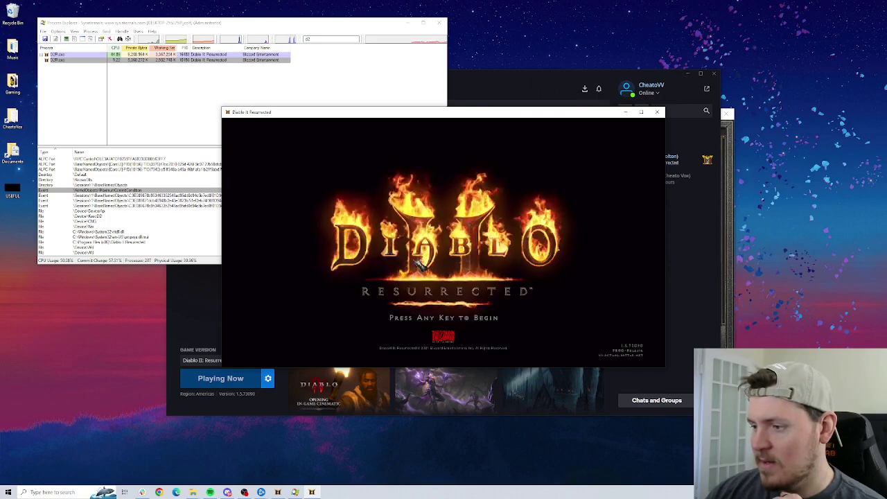
{"action": "left_click", "coordinate": [294, 155]}
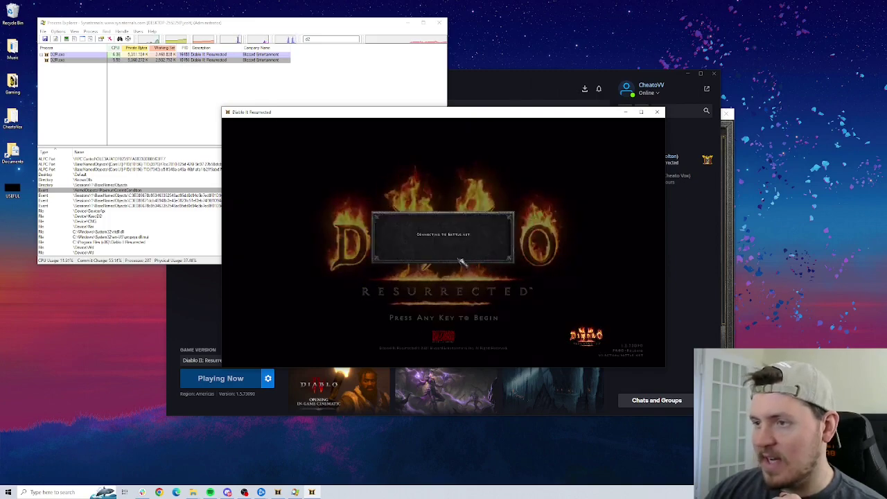
{"action": "left_click", "coordinate": [151, 97]}
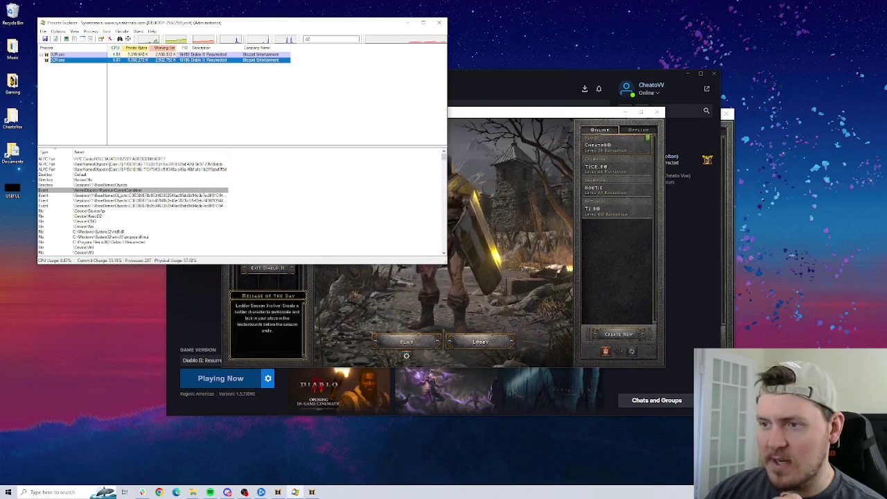
{"action": "key", "text": "Up"}
Close the new D2R.exe instance's Check For Other Instances handle and confirm.
{"action": "left_click", "coordinate": [130, 195]}
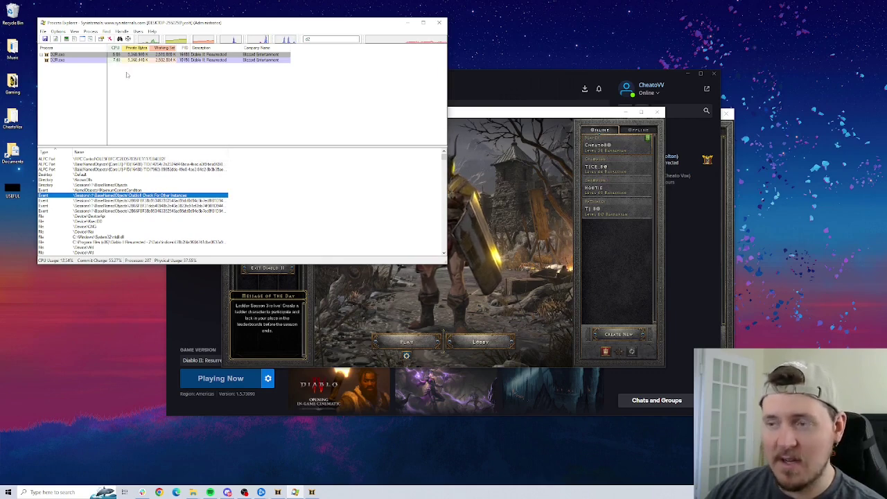
{"action": "right_click", "coordinate": [165, 198]}
{"action": "left_click", "coordinate": [174, 201]}
{"action": "left_click", "coordinate": [463, 272]}
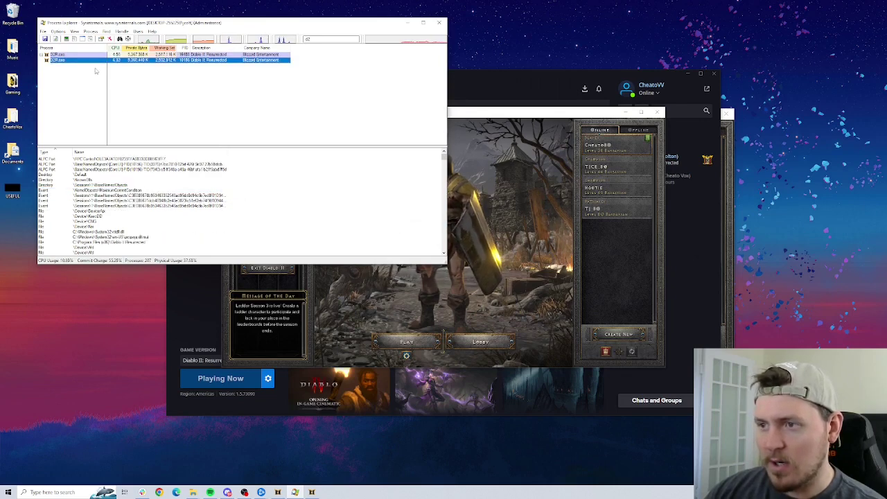
List the first D2R.exe process's handles, then bring Battle.net and the game forward.
{"action": "left_click", "coordinate": [90, 55]}
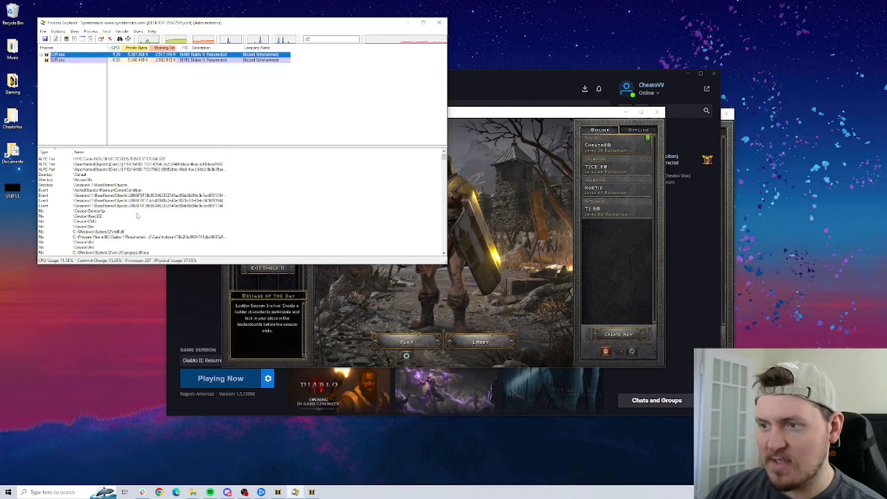
{"action": "left_click", "coordinate": [206, 410]}
{"action": "left_click", "coordinate": [311, 492]}
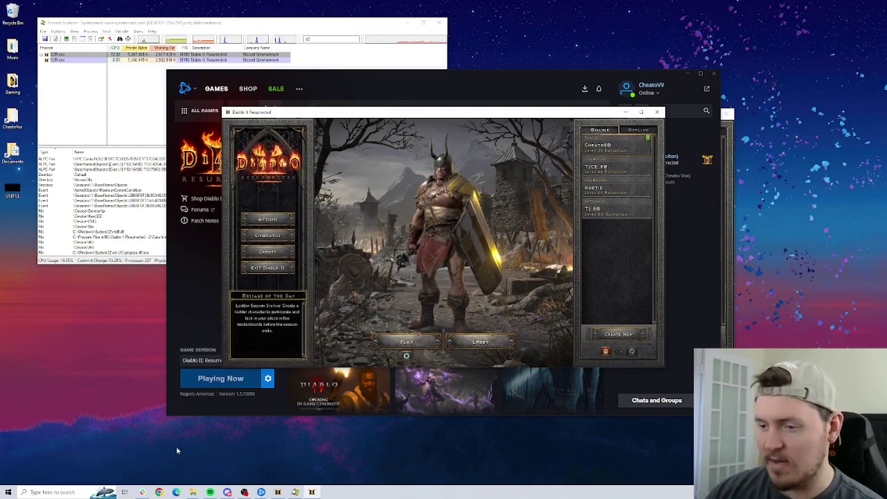
Launch the Diablo II Resurrected 3 shortcut from the Gaming folder.
{"action": "mouse_move", "coordinate": [192, 492]}
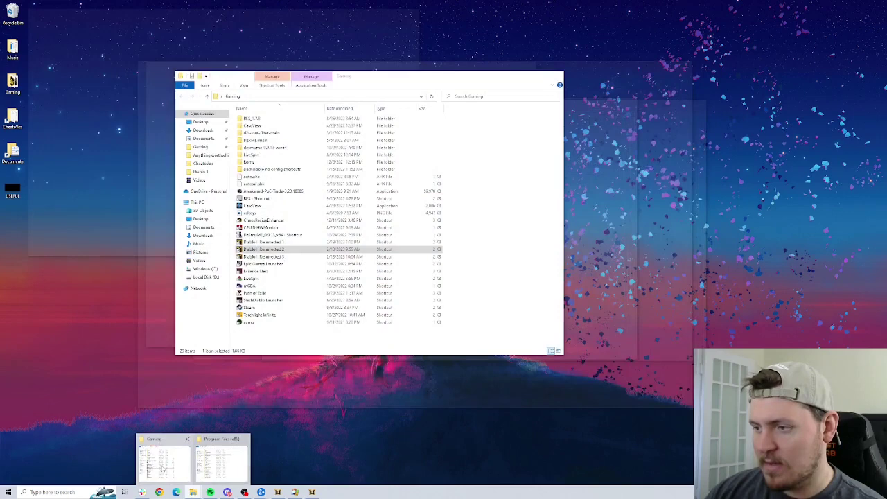
{"action": "left_click", "coordinate": [163, 469]}
{"action": "left_click", "coordinate": [281, 257]}
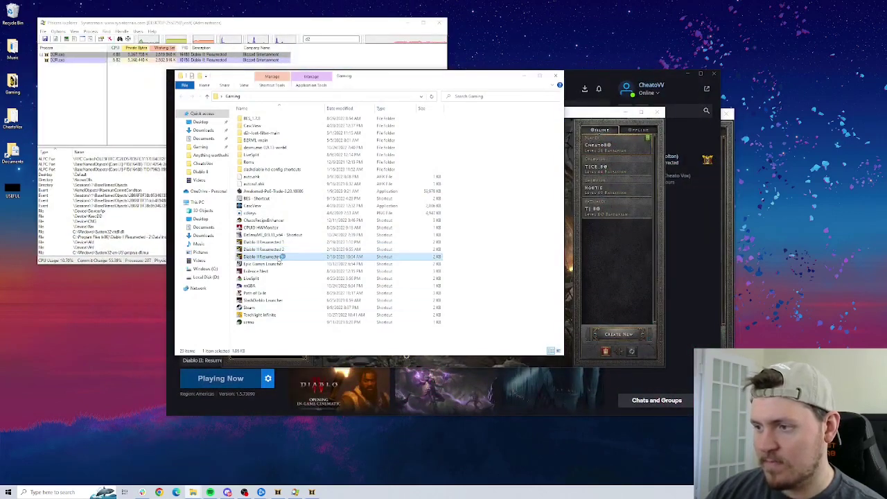
{"action": "double_click", "coordinate": [386, 256]}
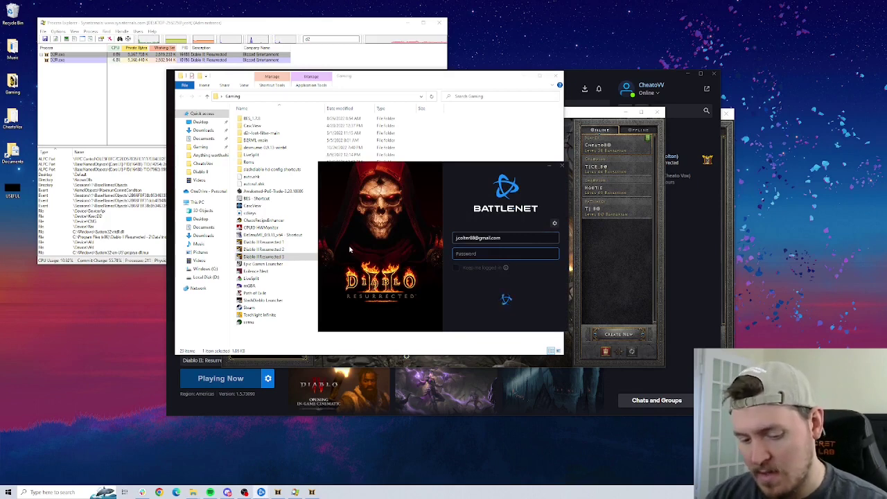
Log in with the third account's email and password, dismiss What's New, and press Play.
{"action": "key", "text": "BackSpace"}
{"action": "key", "text": "BackSpace"}
{"action": "key", "text": "BackSpace"}
{"action": "key", "text": "BackSpace"}
{"action": "key", "text": "BackSpace"}
{"action": "key", "text": "BackSpace"}
{"action": "key", "text": "BackSpace"}
{"action": "key", "text": "BackSpace"}
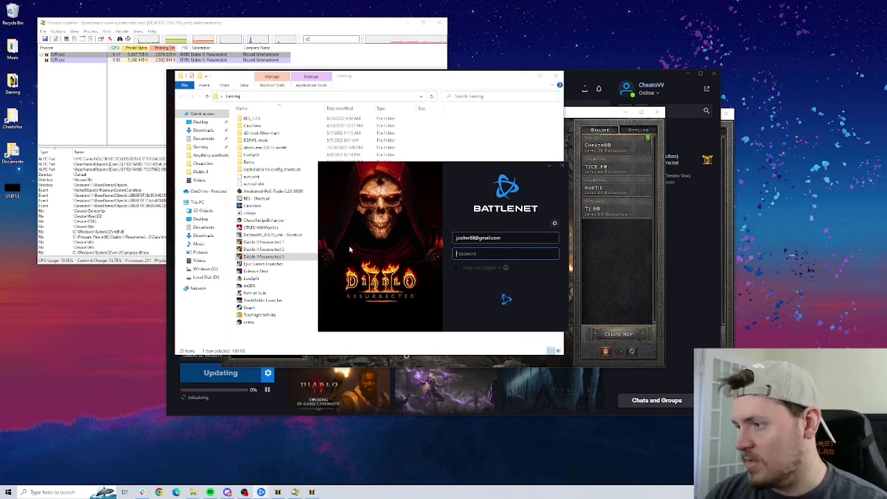
{"action": "key", "text": "shift+Tab"}
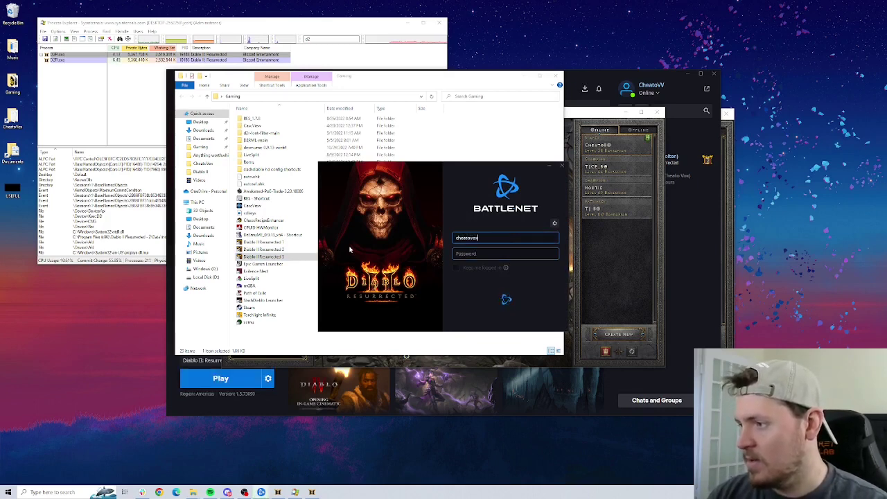
{"action": "key", "text": "Tab"}
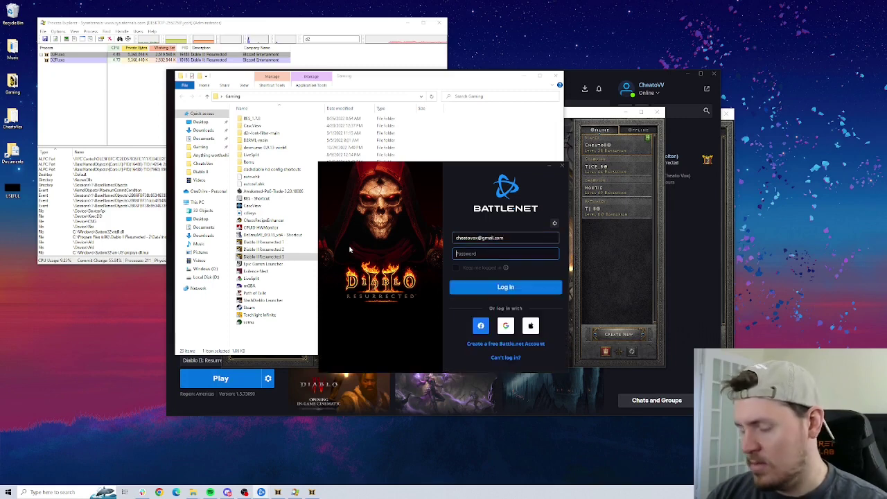
{"action": "key", "text": "Return"}
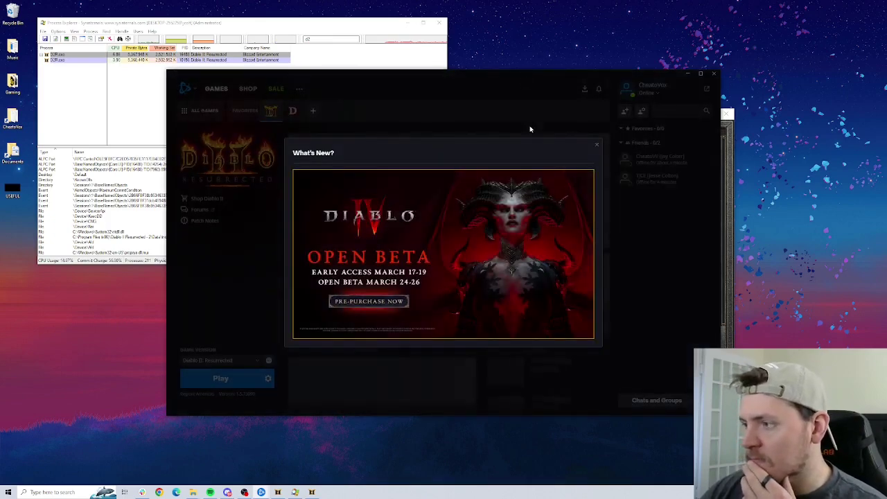
{"action": "left_click", "coordinate": [596, 144]}
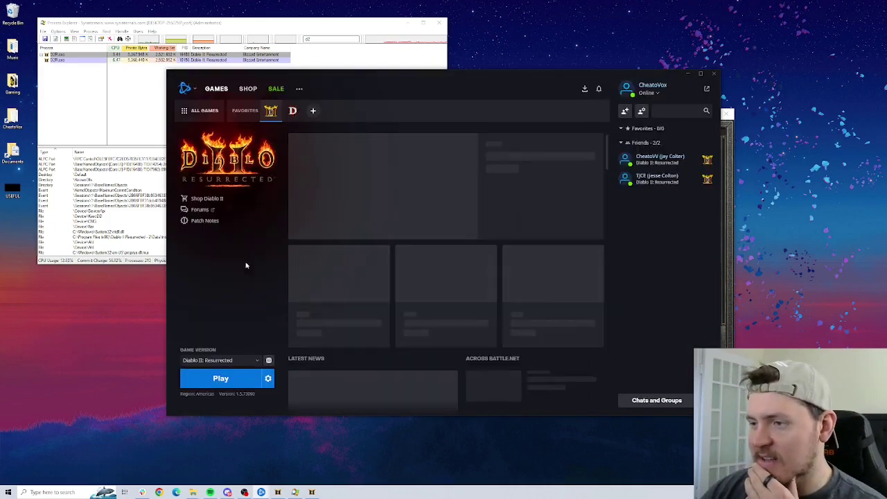
{"action": "left_click", "coordinate": [230, 378]}
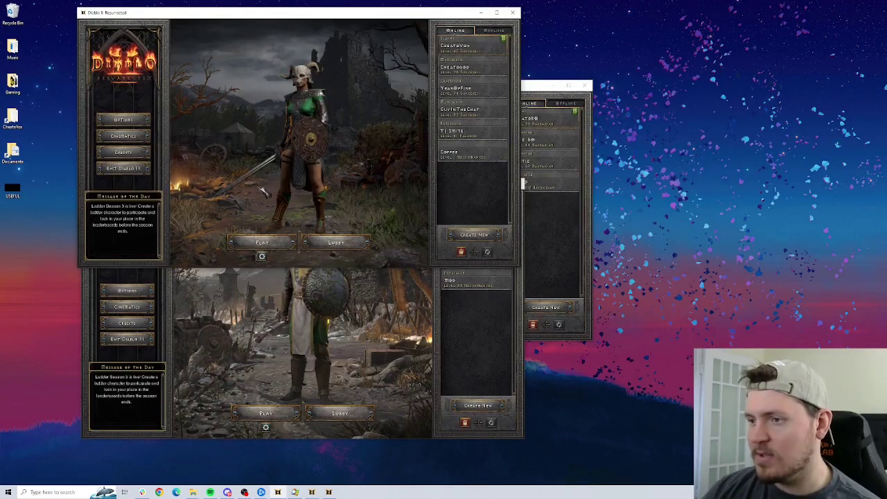
In the second game window, start a new game and pick a difficulty to load the Paladin into town.
{"action": "left_click", "coordinate": [316, 355]}
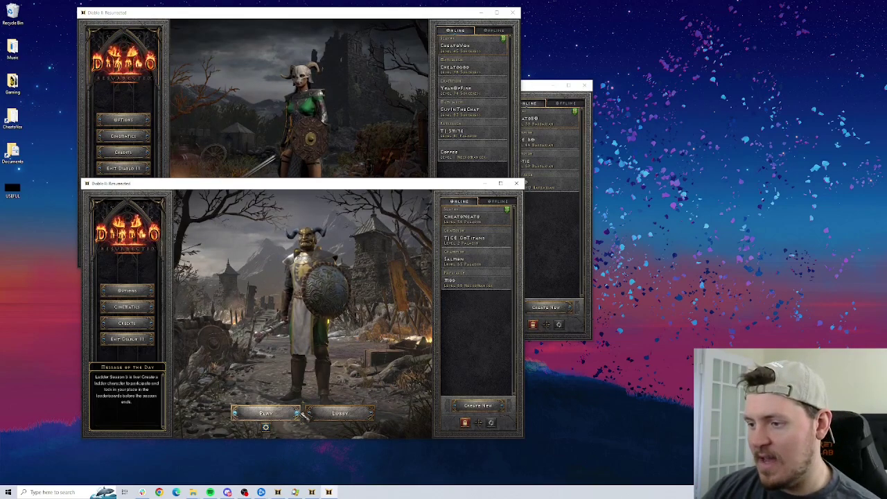
{"action": "left_click", "coordinate": [265, 413]}
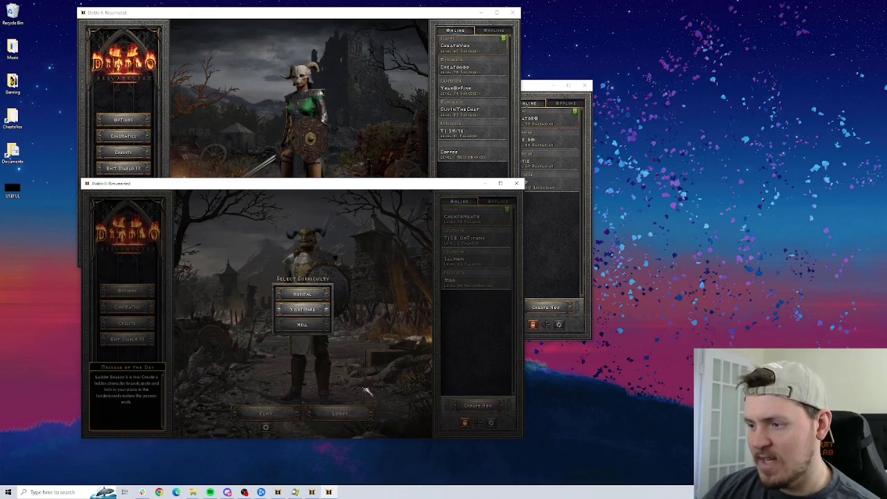
{"action": "left_click", "coordinate": [302, 309]}
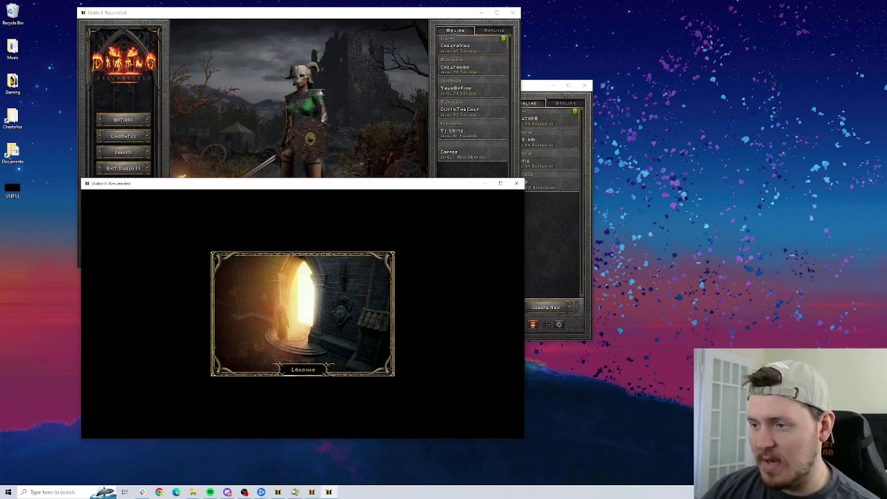
{"action": "key", "text": "alt+Tab"}
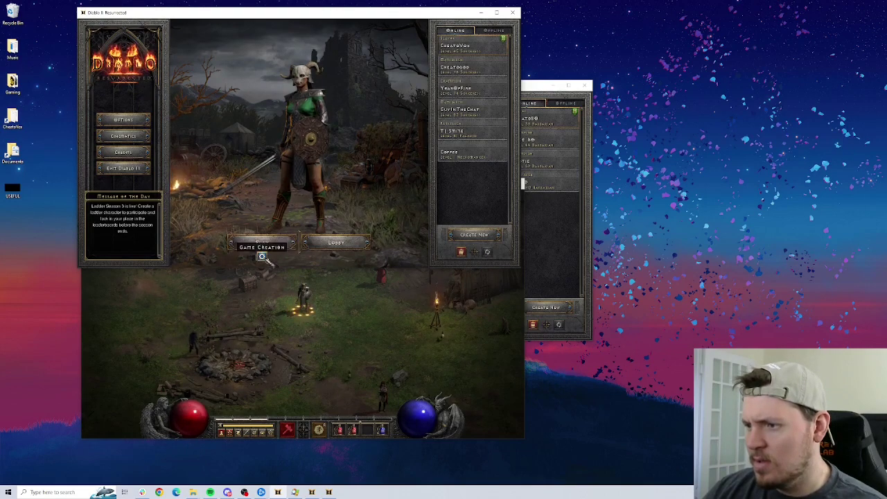
From the second account's lobby Friends list, join the host character's game.
{"action": "left_click", "coordinate": [336, 242]}
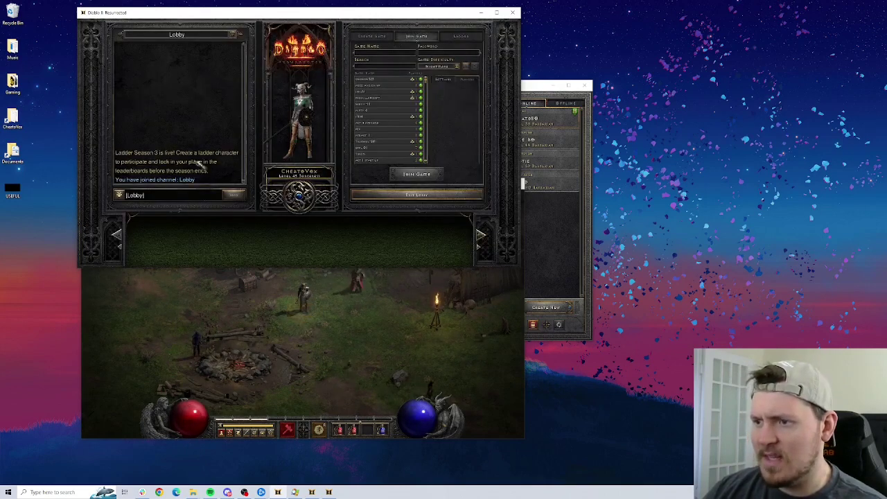
{"action": "left_click", "coordinate": [147, 54]}
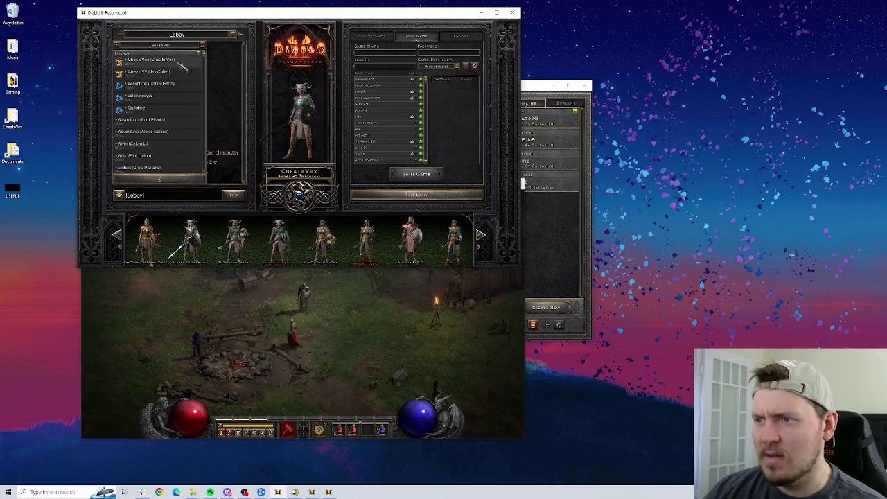
{"action": "right_click", "coordinate": [178, 61]}
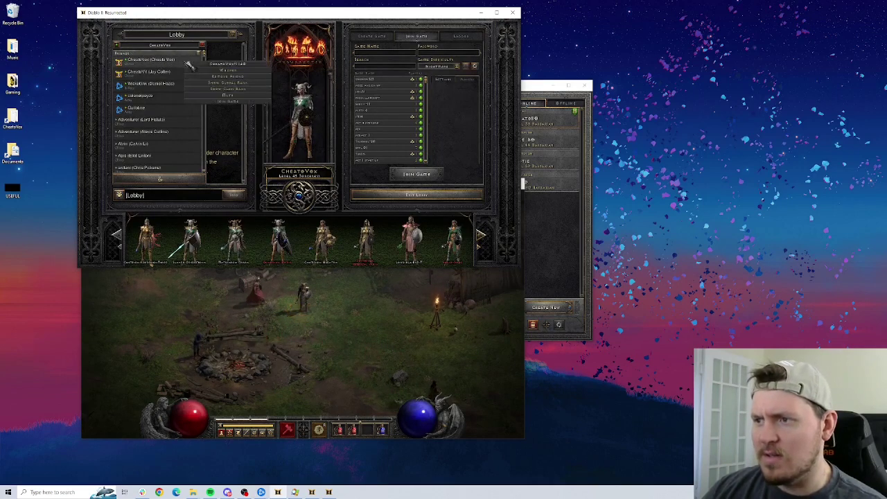
{"action": "left_click", "coordinate": [234, 101]}
Have the third account join the same host's game from its lobby.
{"action": "left_click", "coordinate": [570, 266]}
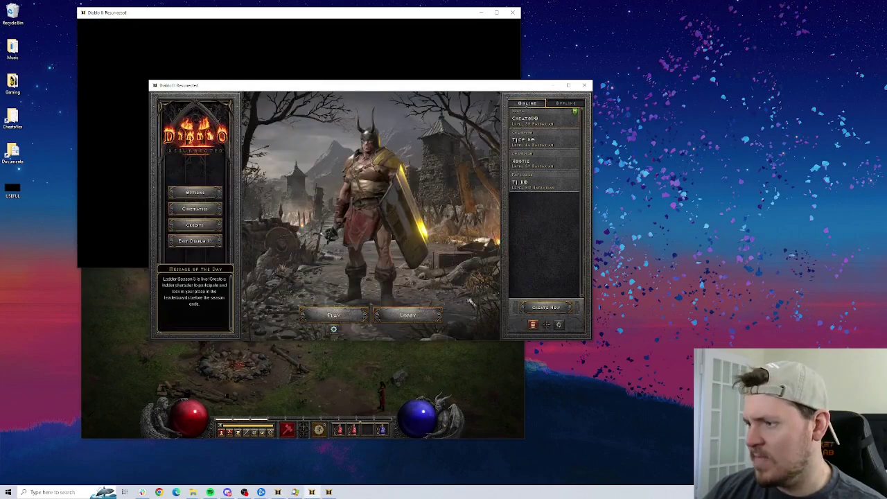
{"action": "left_click", "coordinate": [415, 316]}
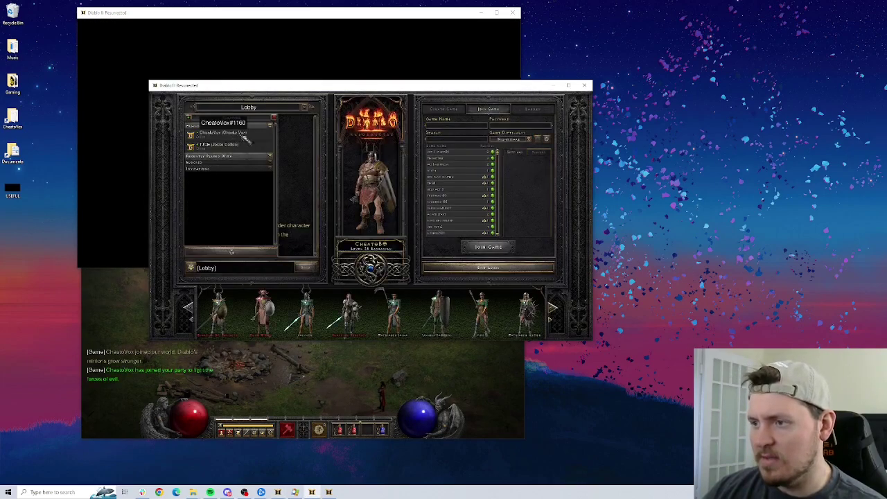
{"action": "left_click", "coordinate": [261, 135]}
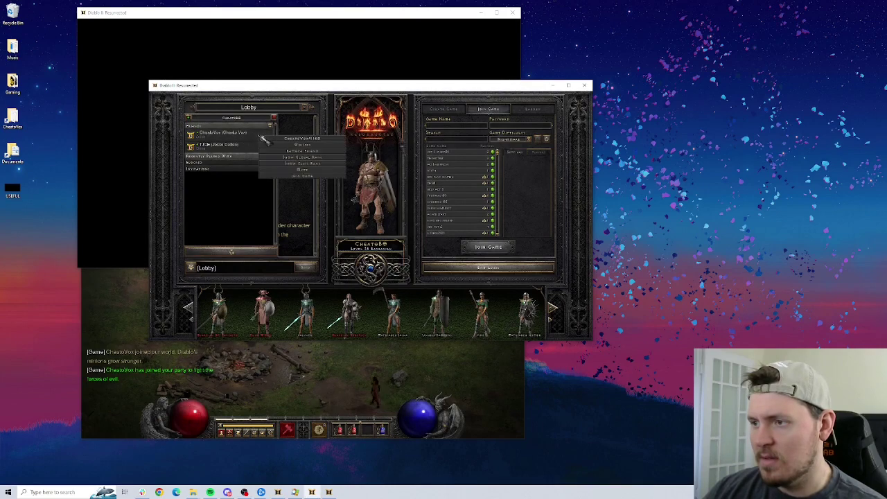
{"action": "left_click", "coordinate": [299, 176]}
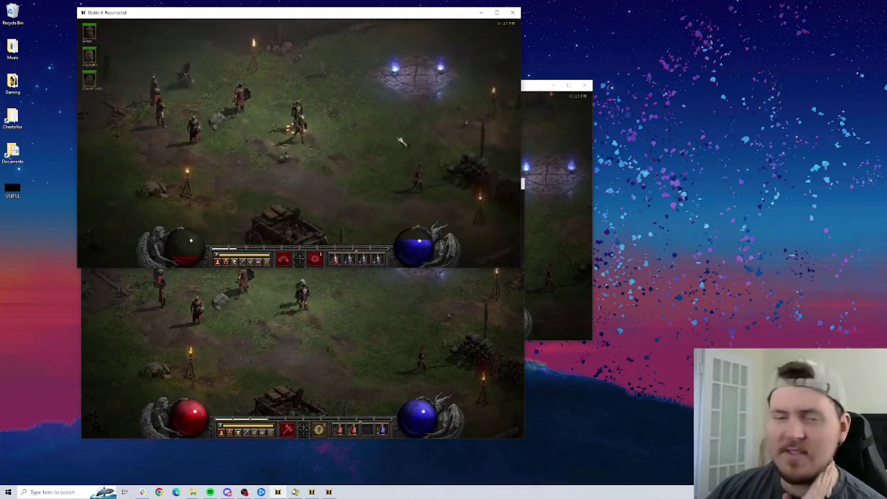
Walk the current character through camp toward the waypoint and glance at its stats.
{"action": "left_click", "coordinate": [368, 92]}
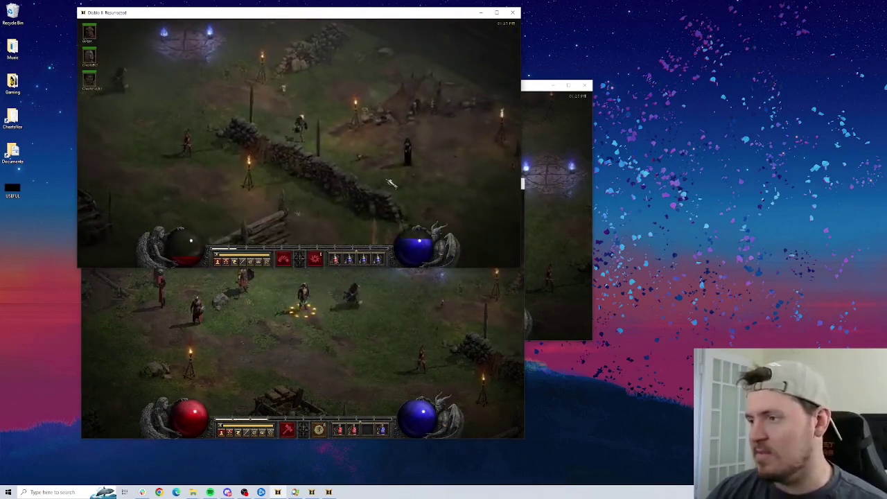
{"action": "left_click", "coordinate": [201, 137]}
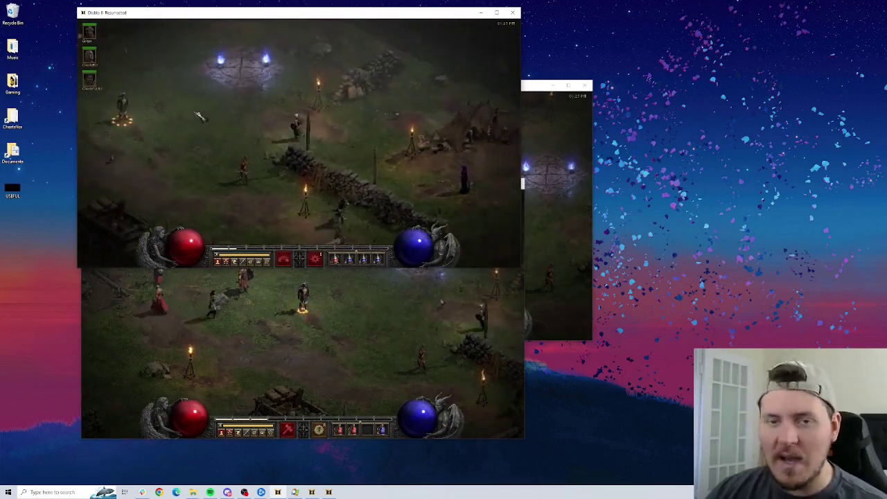
{"action": "key", "text": "c"}
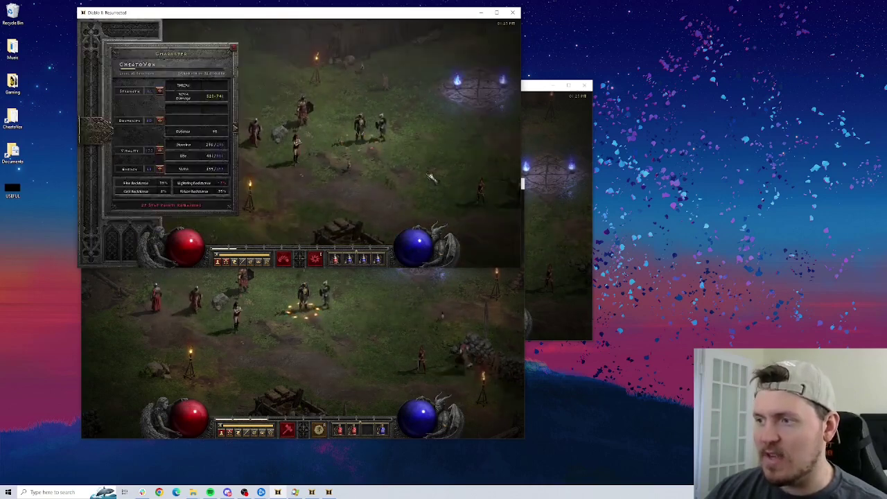
{"action": "key", "text": "c"}
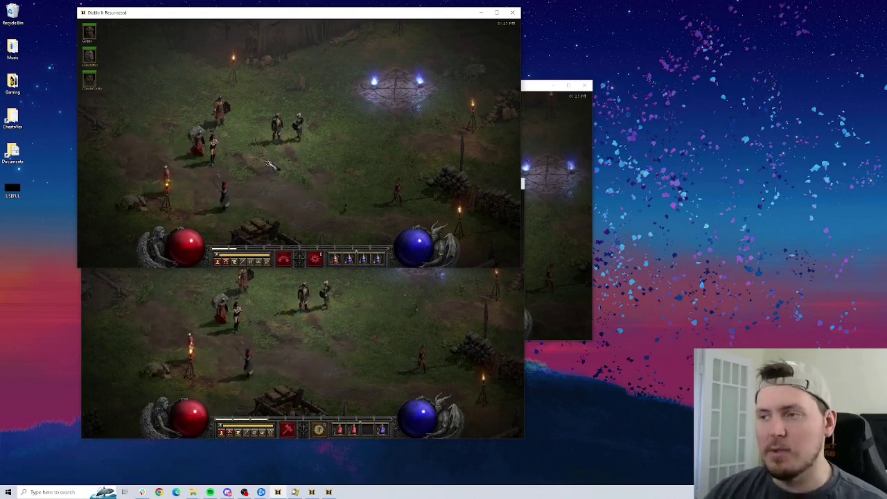
Walk the lower window's character to the other player, then move the upper character alongside.
{"action": "left_click", "coordinate": [322, 333]}
{"action": "left_click", "coordinate": [309, 299]}
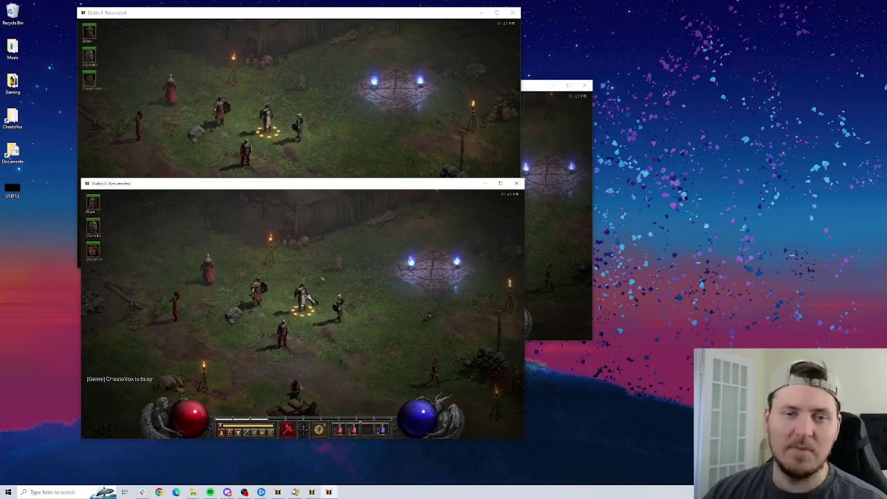
{"action": "left_click", "coordinate": [310, 299]}
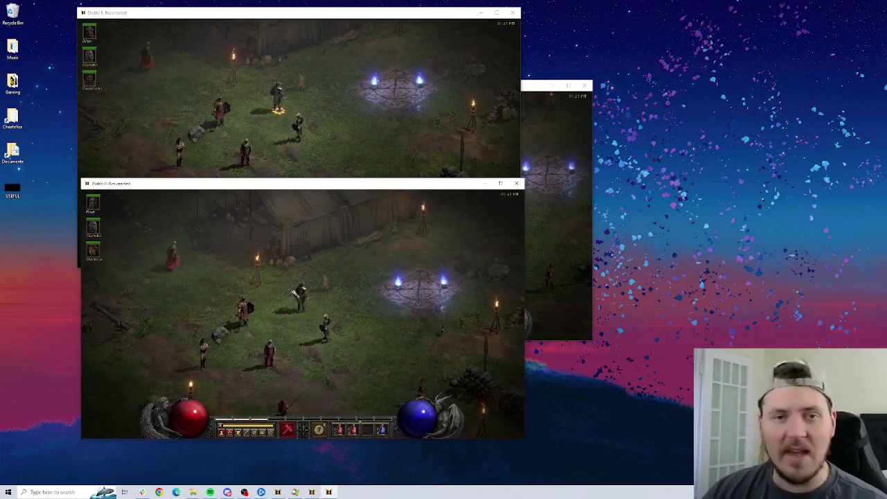
{"action": "left_click", "coordinate": [299, 140]}
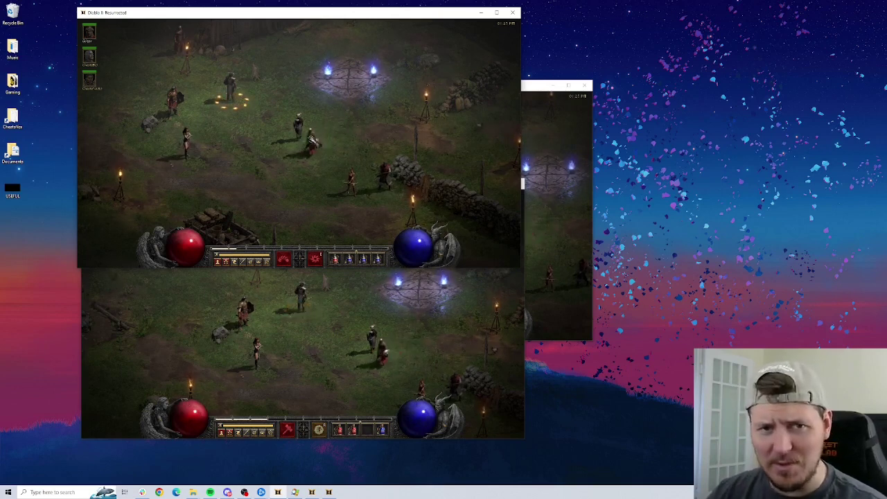
Switch to the third game window and walk its character across the encampment.
{"action": "key", "text": "alt+Tab"}
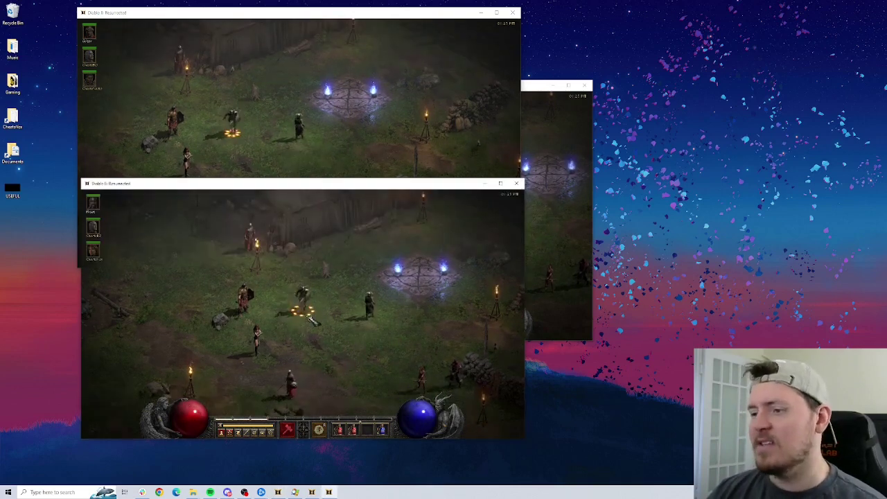
{"action": "left_click", "coordinate": [575, 248]}
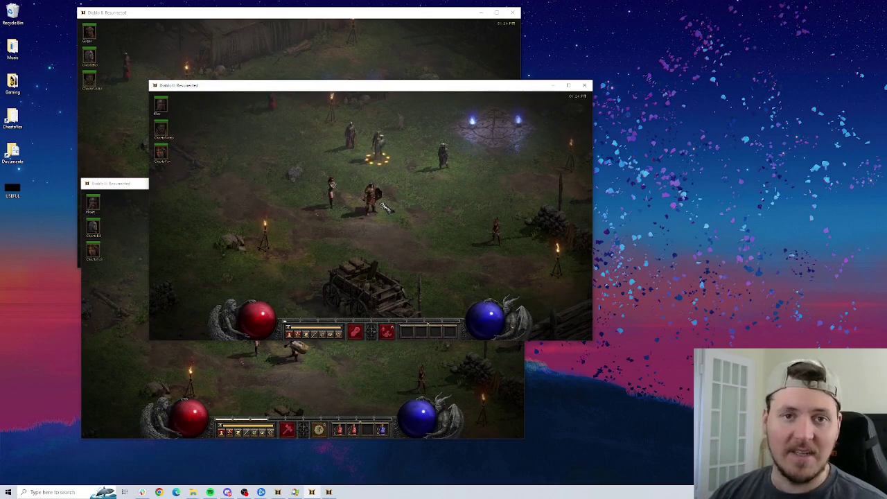
{"action": "left_click", "coordinate": [421, 213]}
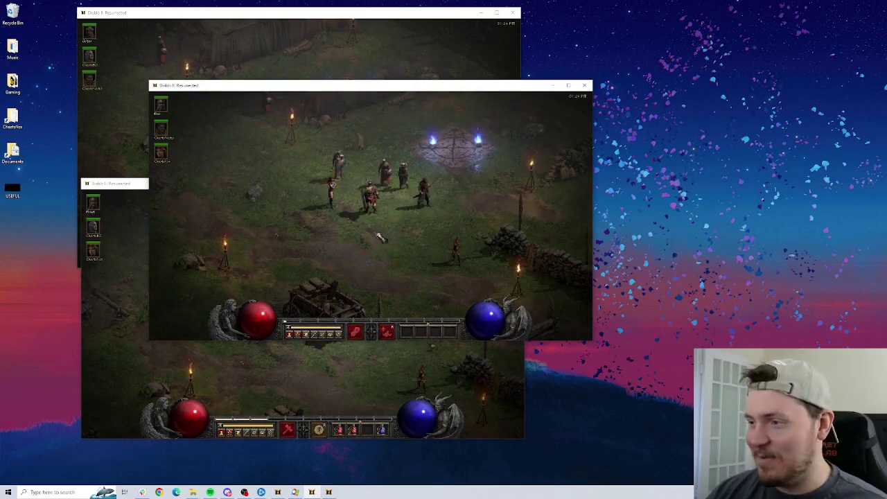
In the top game, read a quest in the quest log, then walk to the camp waypoint.
{"action": "key", "text": "alt+Tab"}
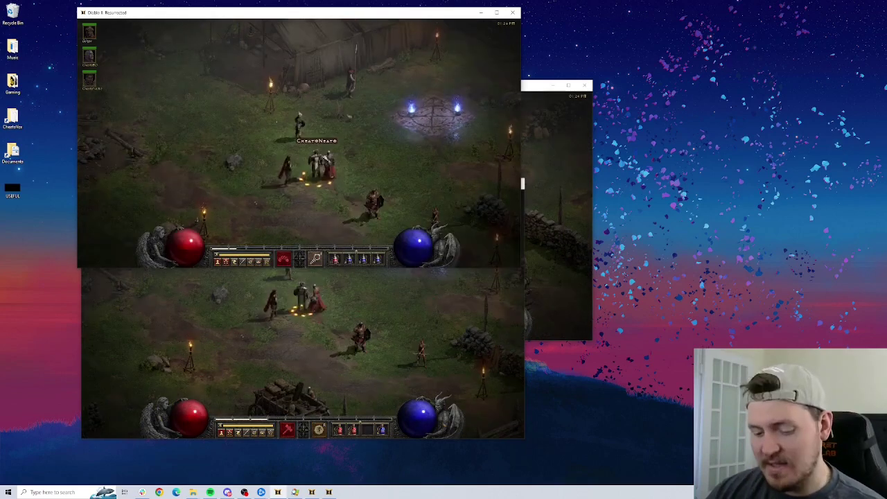
{"action": "key", "text": "q"}
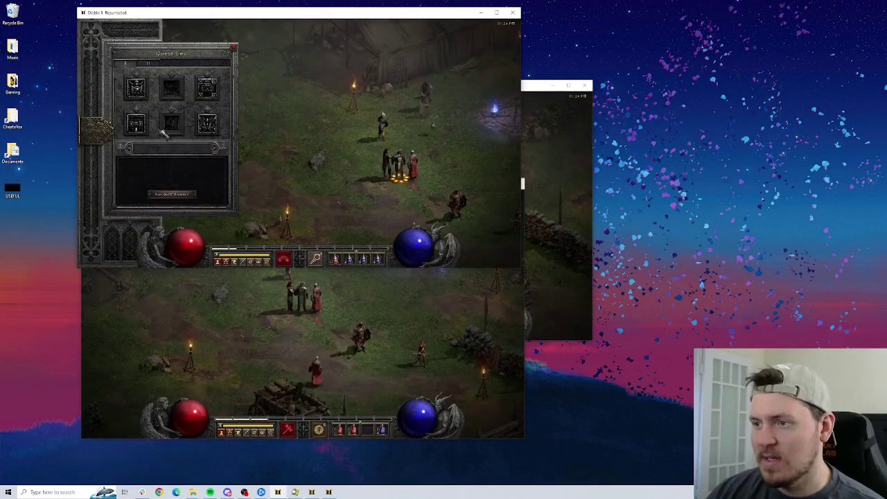
{"action": "left_click", "coordinate": [138, 123]}
{"action": "key", "text": "q"}
{"action": "left_click", "coordinate": [396, 121]}
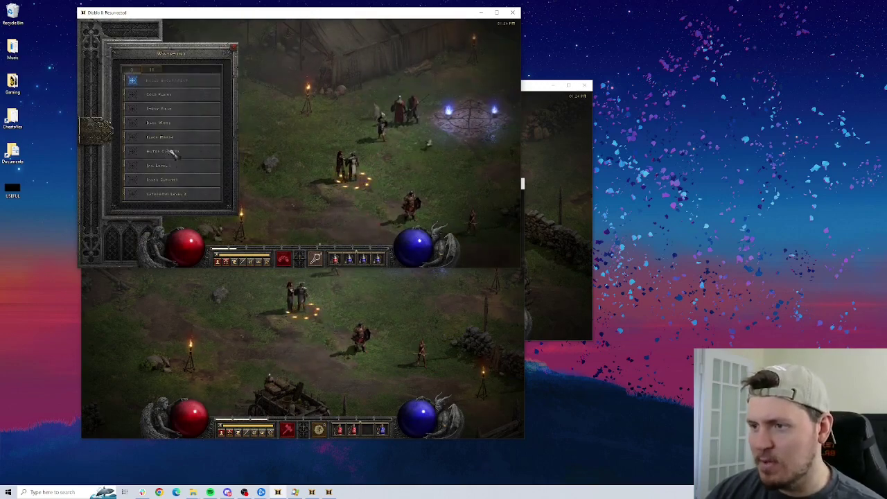
Waypoint to Outer Cloister, teleport through the Barracks and pick up the Horadric Malus.
{"action": "left_click", "coordinate": [170, 151]}
{"action": "left_click", "coordinate": [511, 38]}
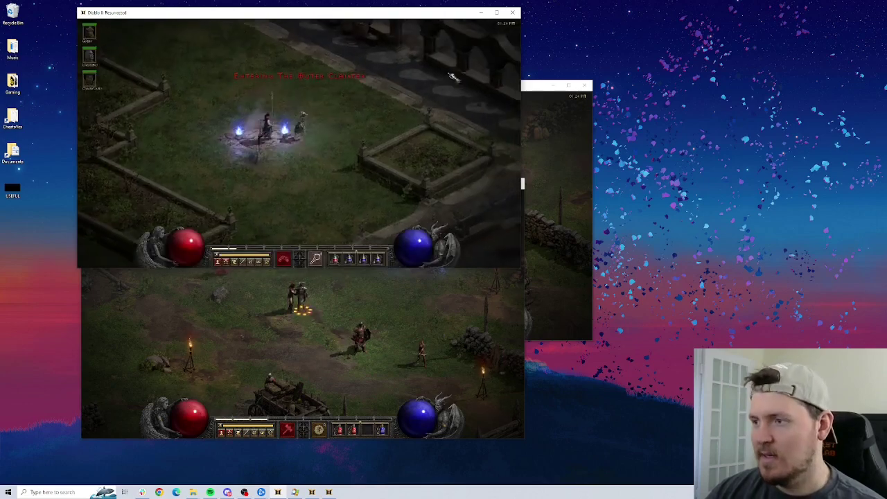
{"action": "key", "text": "Tab"}
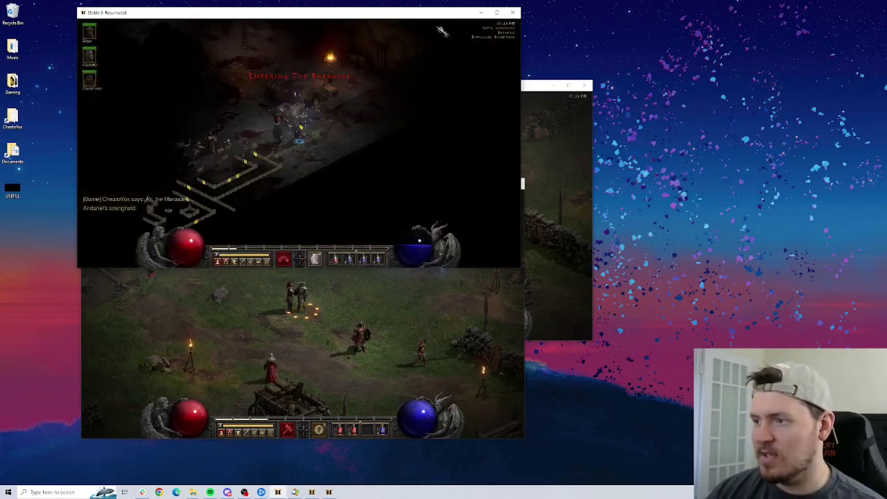
{"action": "right_click", "coordinate": [391, 58]}
{"action": "right_click", "coordinate": [302, 159]}
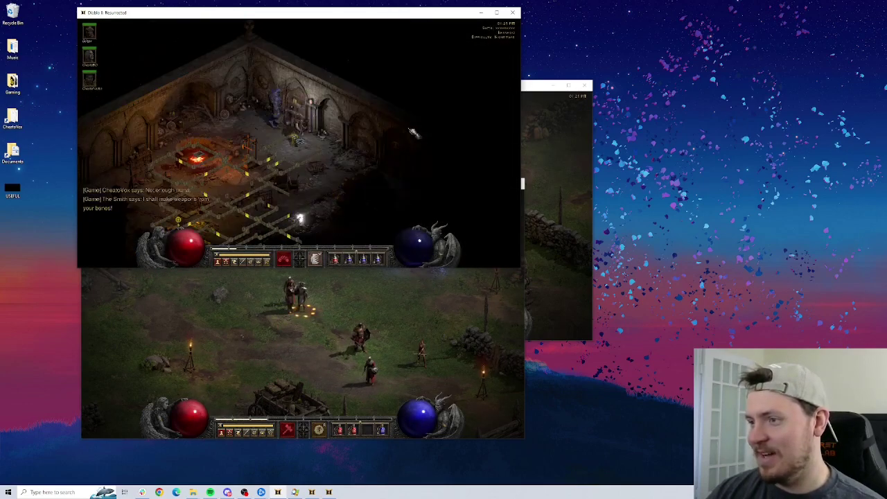
{"action": "left_click", "coordinate": [302, 159]}
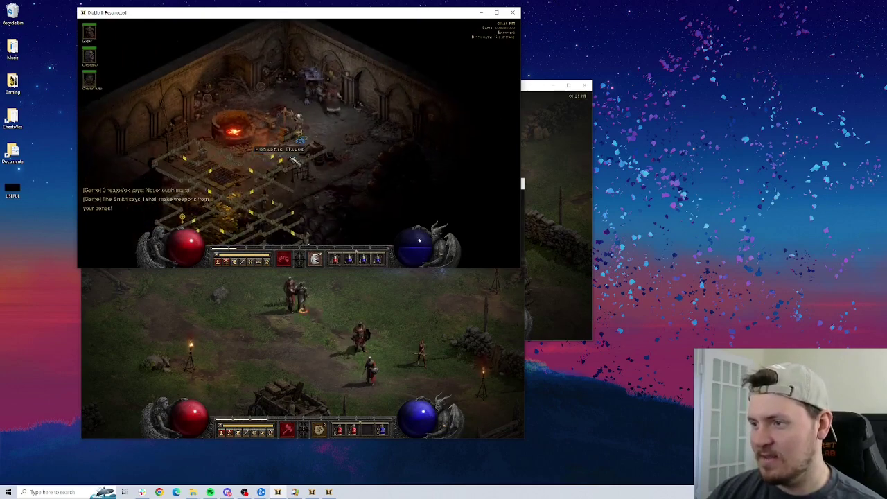
{"action": "key", "text": "i"}
Cast a Town Portal and return through it to the Rogue Encampment.
{"action": "key", "text": "i"}
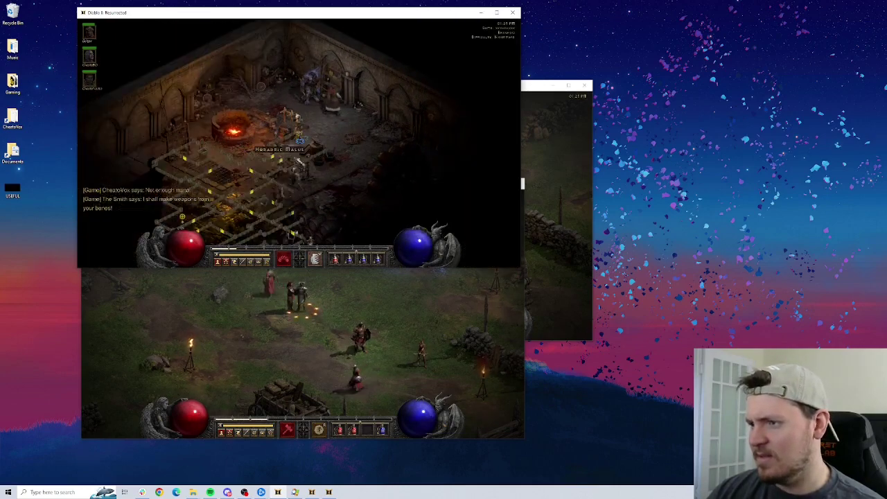
{"action": "left_click", "coordinate": [345, 139]}
{"action": "key", "text": "i"}
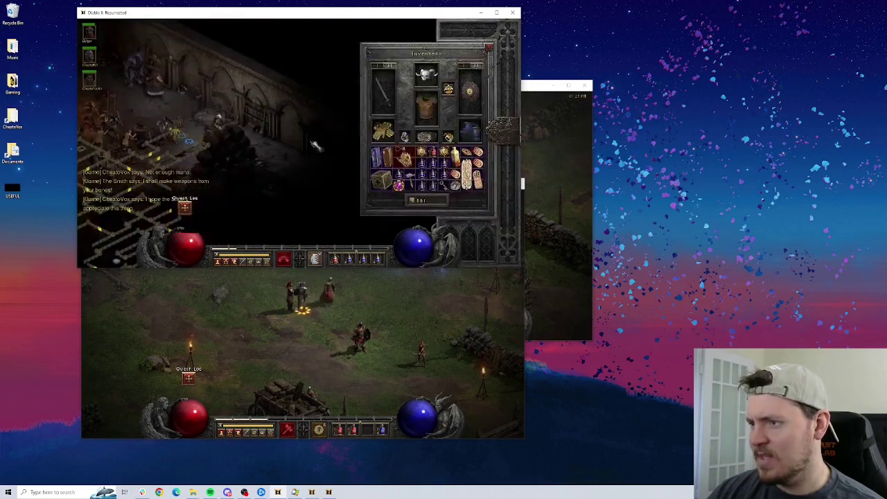
{"action": "key", "text": "i"}
{"action": "left_click", "coordinate": [287, 114]}
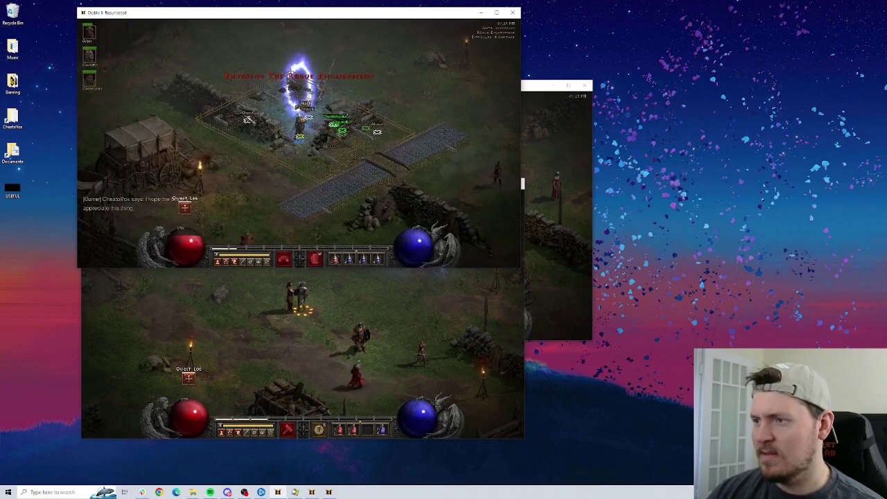
{"action": "left_click", "coordinate": [296, 86]}
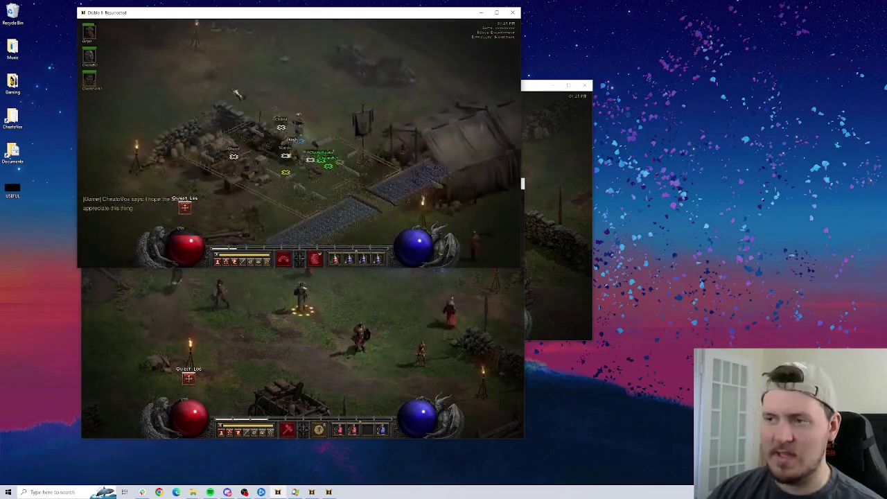
{"action": "left_click", "coordinate": [299, 104]}
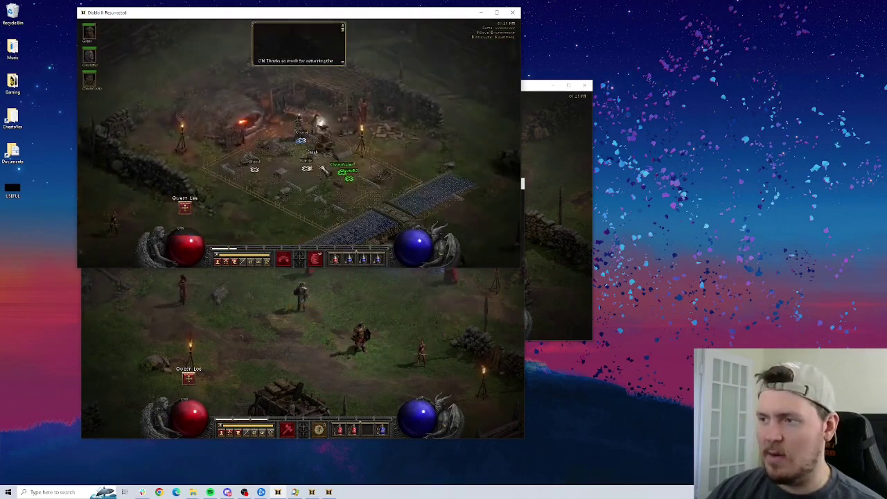
Open the quest log in all three game windows and view the Tools of the Trade details.
{"action": "left_click", "coordinate": [313, 182]}
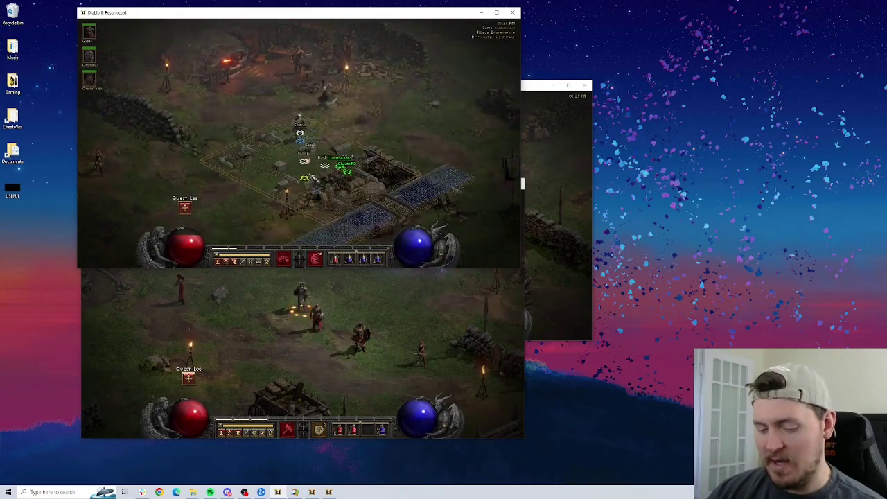
{"action": "key", "text": "q"}
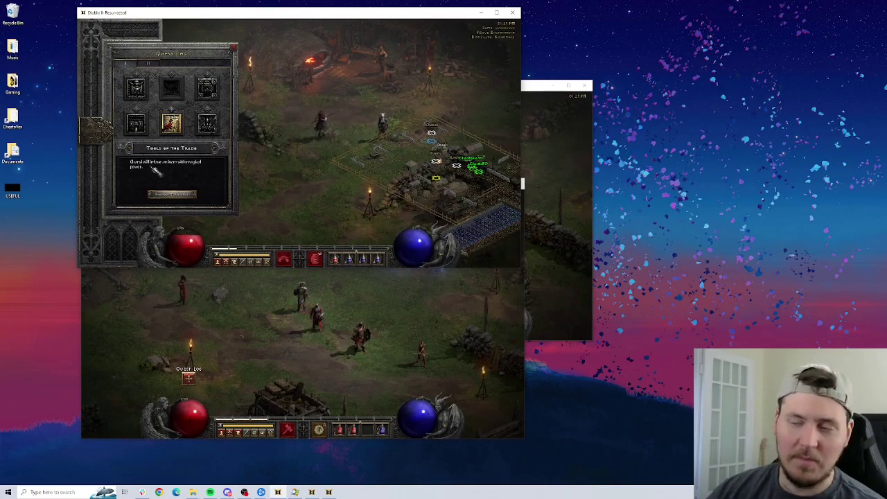
{"action": "left_click", "coordinate": [320, 338]}
{"action": "key", "text": "q"}
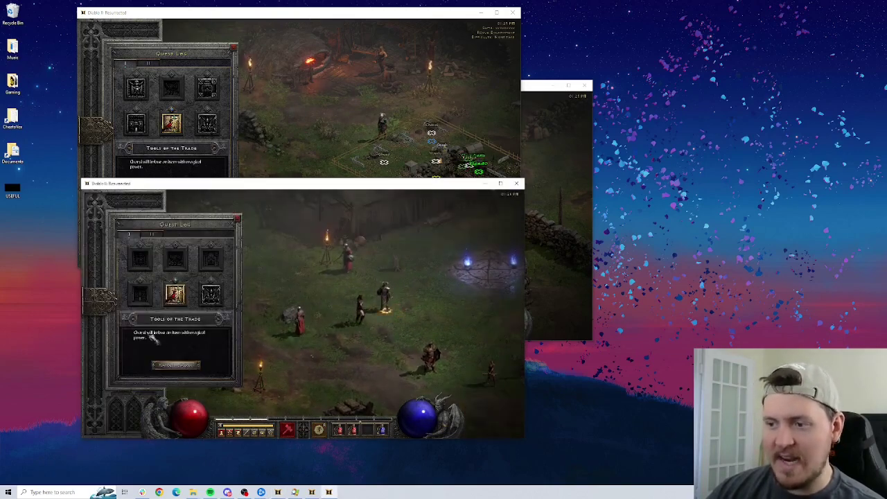
{"action": "left_click", "coordinate": [547, 304]}
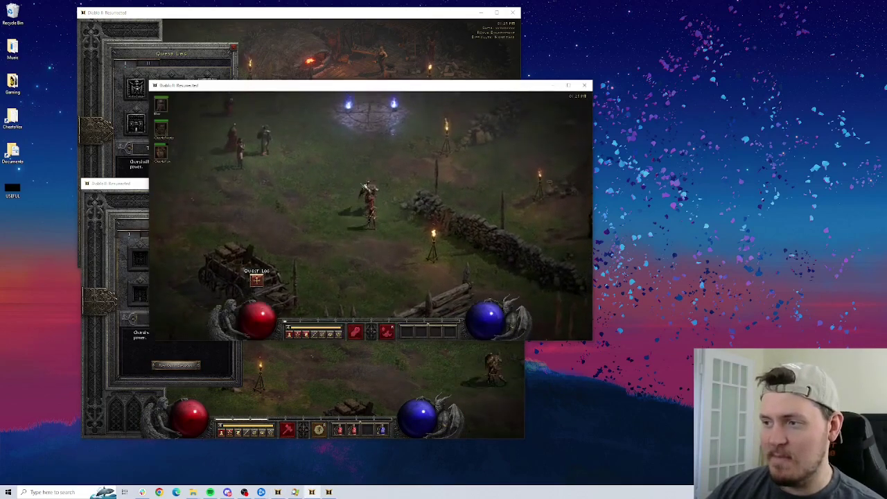
{"action": "key", "text": "q"}
{"action": "left_click", "coordinate": [251, 200]}
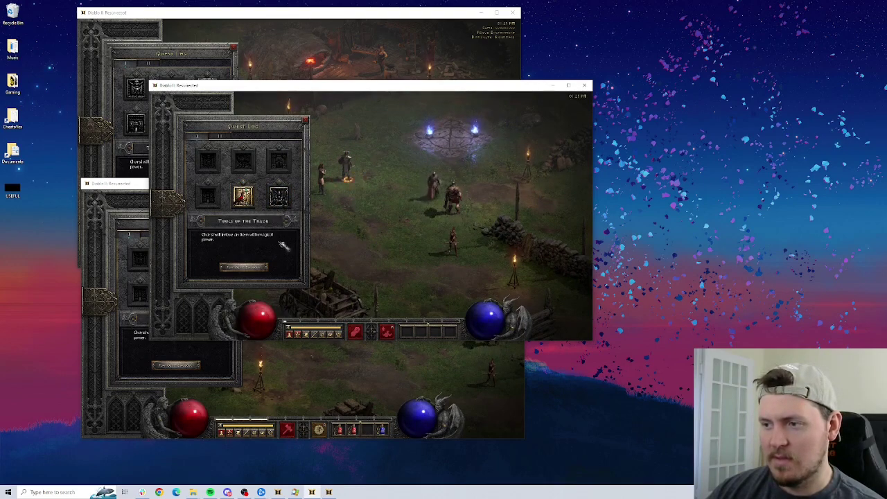
{"action": "key", "text": "alt+Tab"}
{"action": "left_click", "coordinate": [147, 62]}
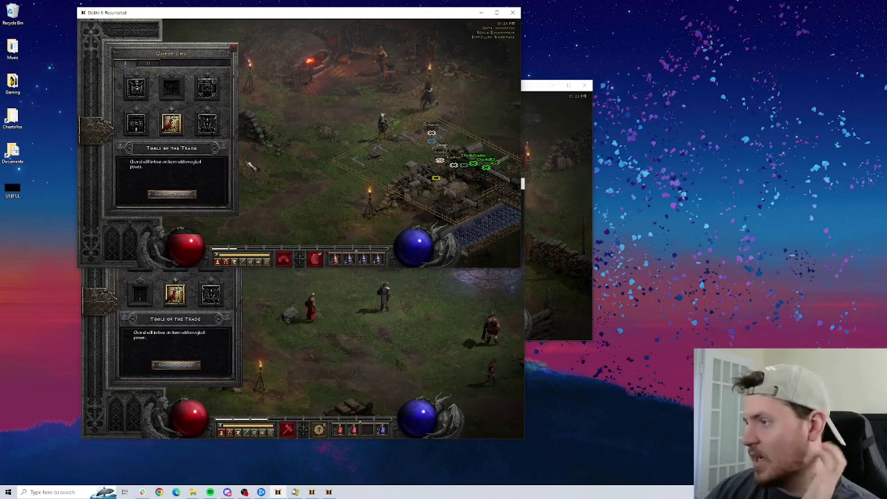
Close the quest log and walk the top character toward the tent.
{"action": "key", "text": "q"}
{"action": "left_click", "coordinate": [414, 124]}
{"action": "left_click", "coordinate": [461, 156]}
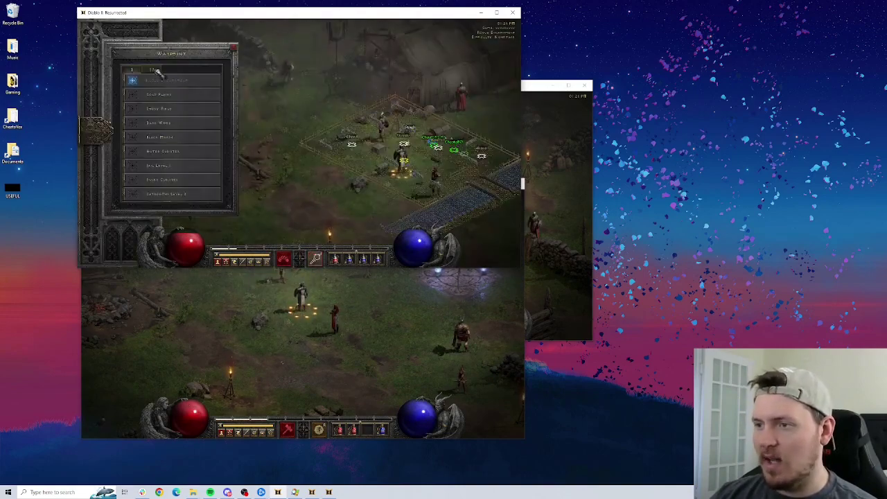
{"action": "key", "text": "q"}
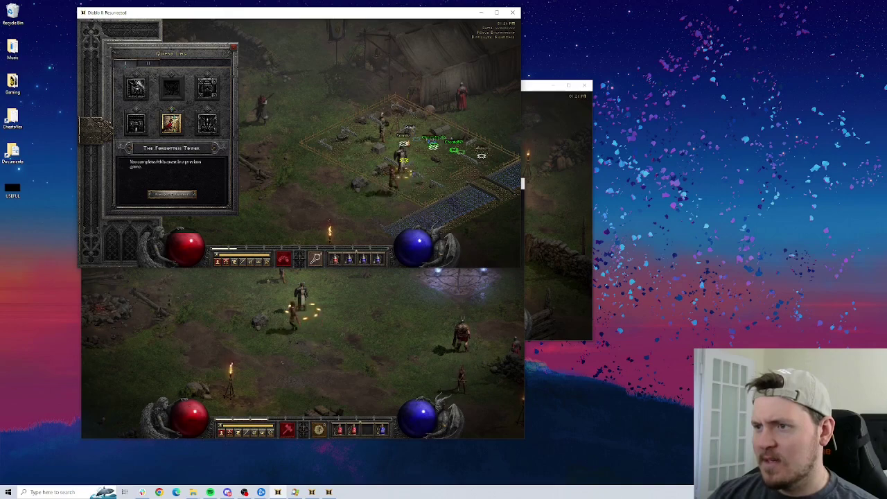
{"action": "key", "text": "Escape"}
Show the lower character's quest log, then bring the third game instance to the front.
{"action": "left_click", "coordinate": [386, 324]}
{"action": "key", "text": "q"}
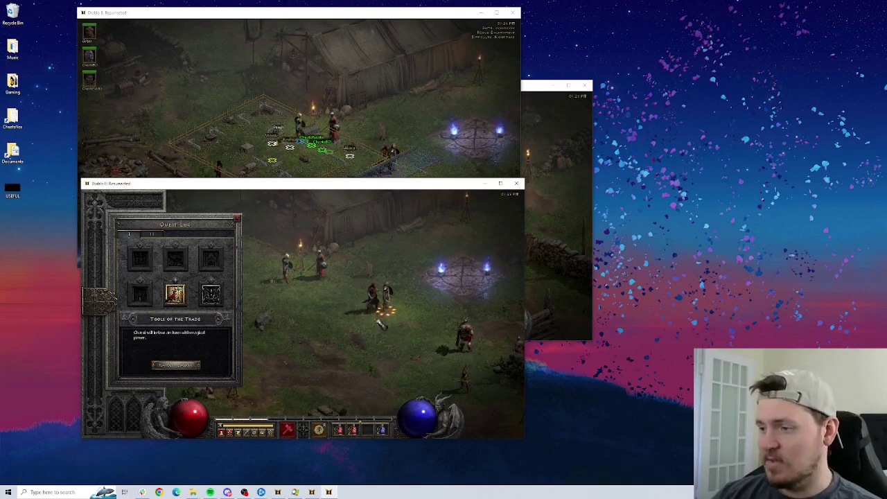
{"action": "key", "text": "alt+Tab"}
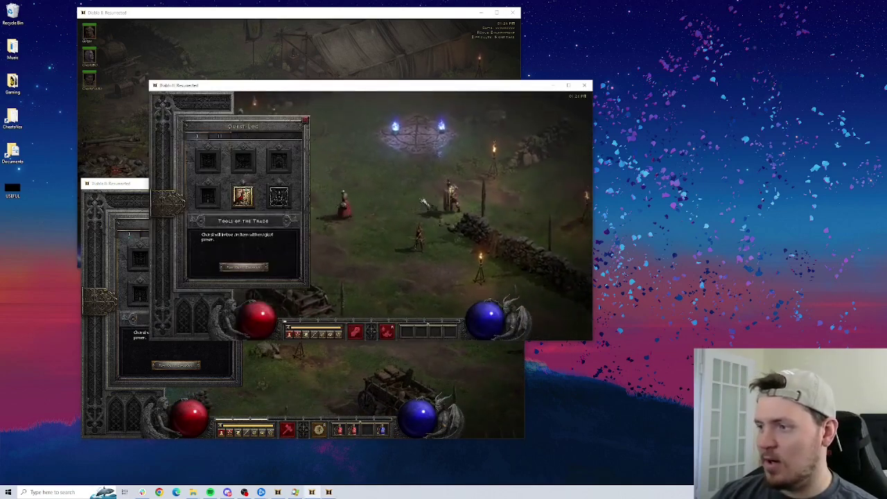
Tile the game windows: third at top-right, lower one at bottom-left.
{"action": "left_click", "coordinate": [433, 199]}
{"action": "left_click_drag", "start_coordinate": [430, 88], "coordinate": [716, 22]}
{"action": "left_click_drag", "start_coordinate": [260, 187], "coordinate": [188, 219]}
{"action": "left_click", "coordinate": [455, 182]}
Take the top-left character by waypoint to Cold Plains and walk into the Den of Evil.
{"action": "left_click", "coordinate": [271, 186]}
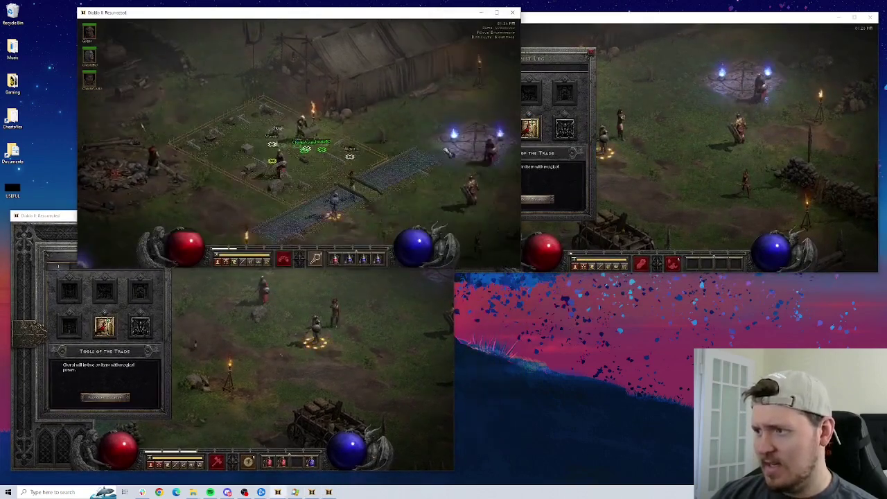
{"action": "left_click", "coordinate": [159, 95]}
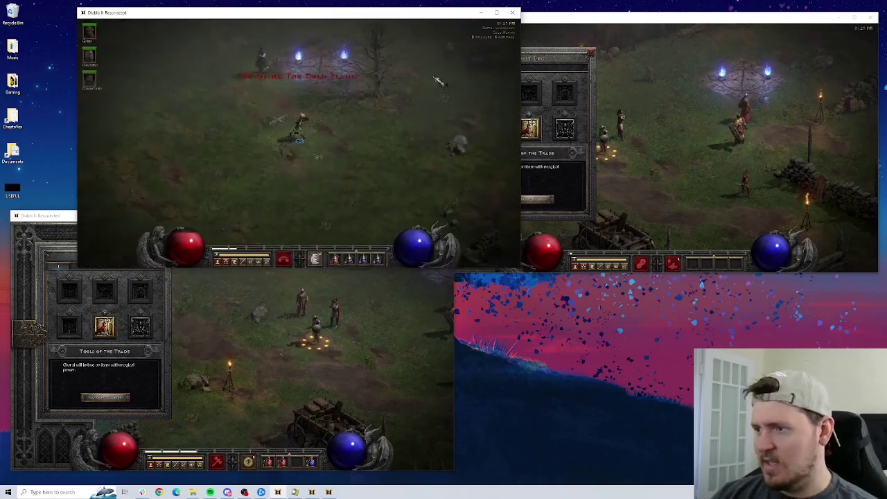
{"action": "left_click", "coordinate": [217, 219]}
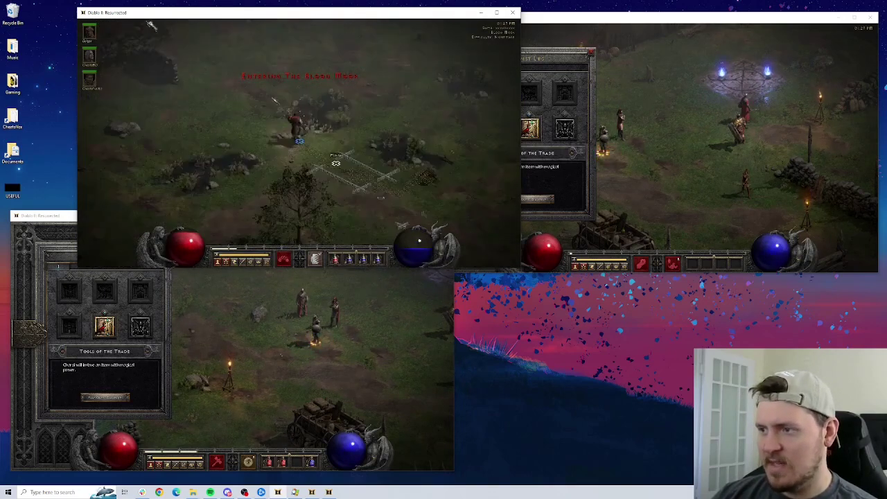
{"action": "left_click", "coordinate": [135, 89]}
{"action": "left_click", "coordinate": [167, 53]}
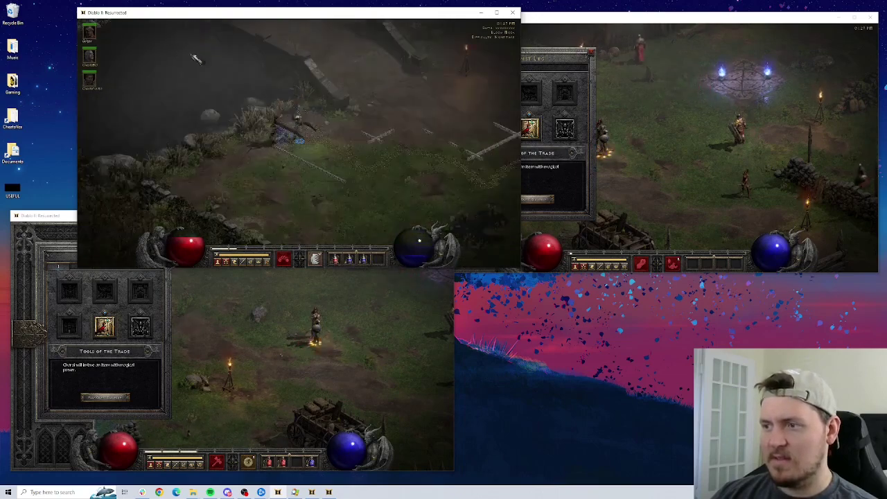
{"action": "left_click", "coordinate": [302, 54]}
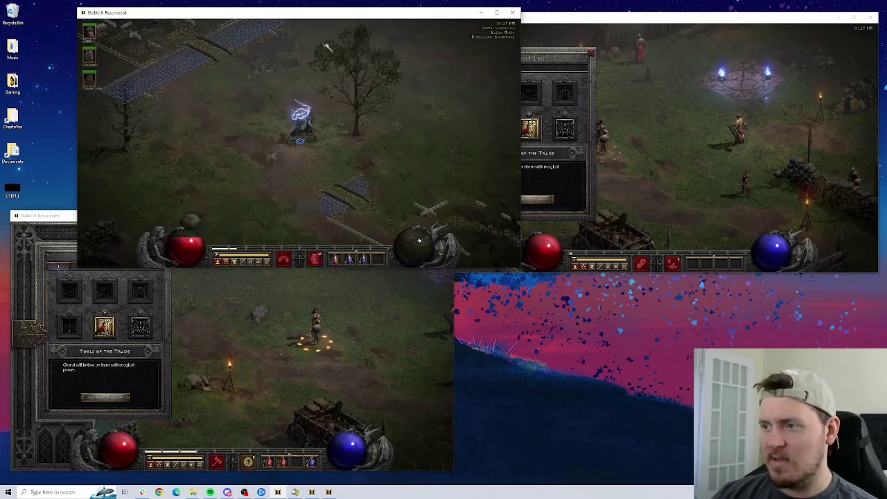
{"action": "left_click", "coordinate": [321, 61]}
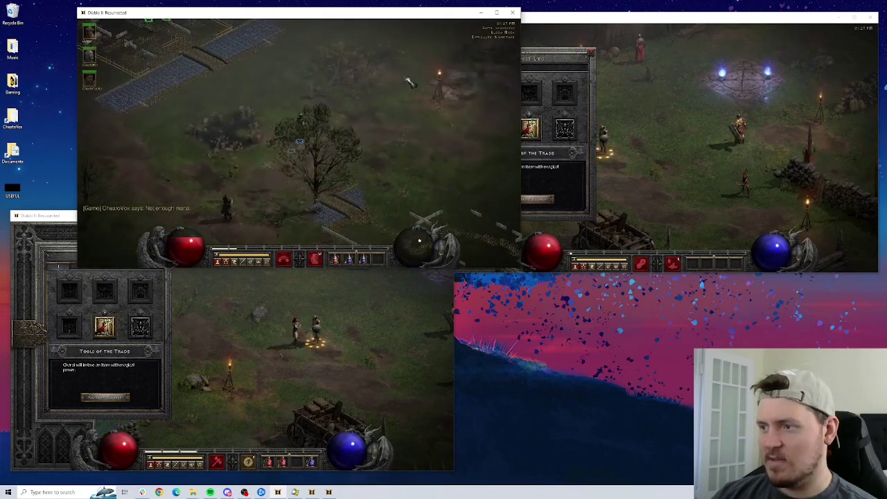
{"action": "left_click", "coordinate": [397, 144]}
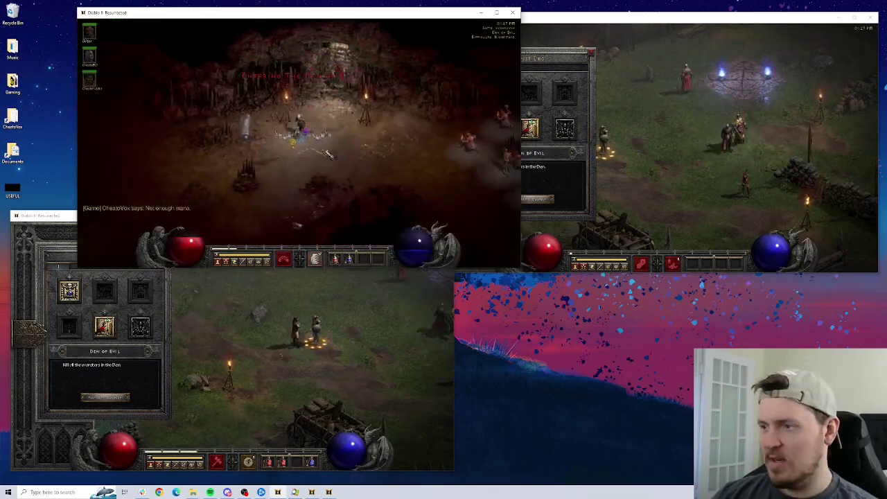
Open a town portal with the top-left character and bring the bottom character through it.
{"action": "key", "text": "i"}
{"action": "left_click", "coordinate": [251, 394]}
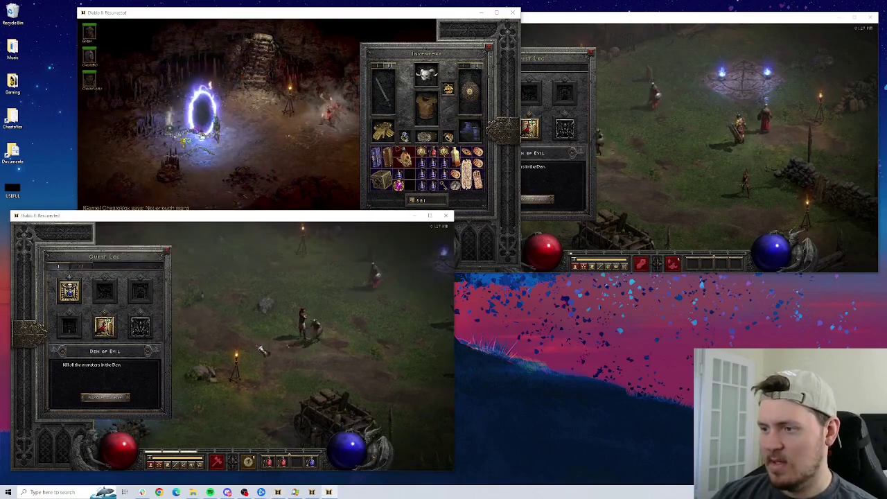
{"action": "key", "text": "i"}
{"action": "key", "text": "i"}
{"action": "key", "text": "c"}
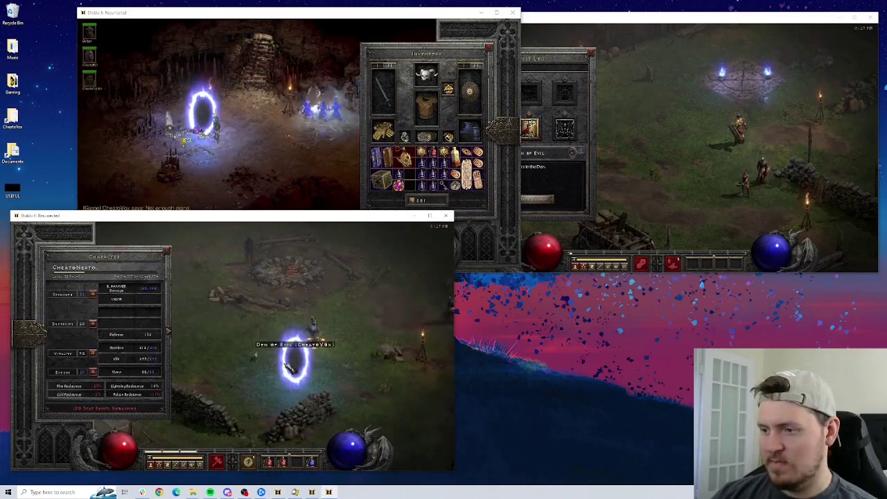
{"action": "key", "text": "c"}
{"action": "left_click", "coordinate": [216, 353]}
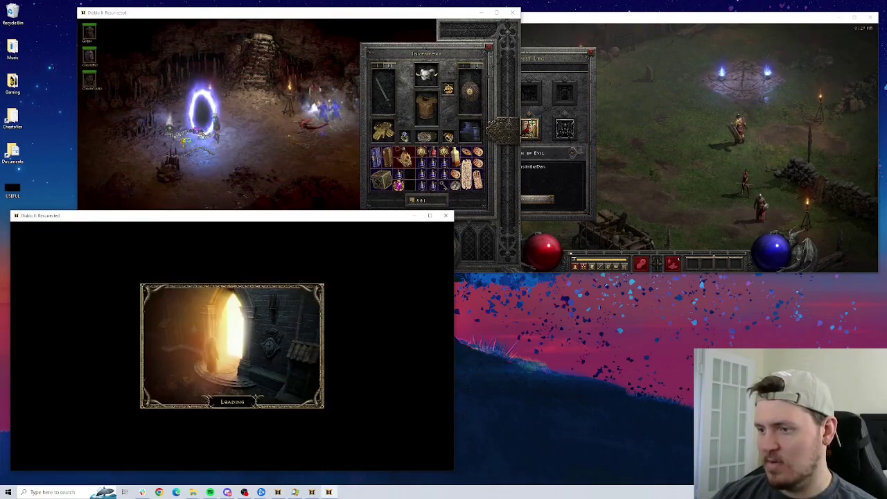
Bring the right window's character through the portal into the Den of Evil.
{"action": "left_click", "coordinate": [641, 124]}
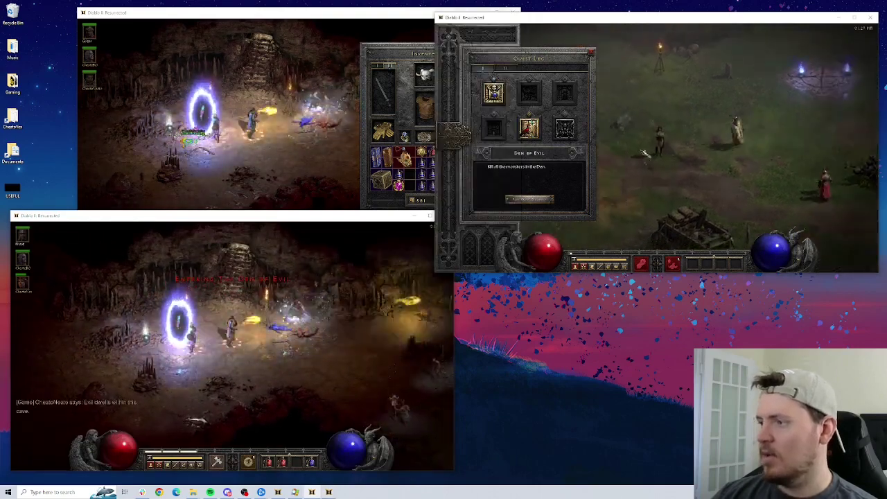
{"action": "key", "text": "q"}
{"action": "left_click", "coordinate": [511, 174]}
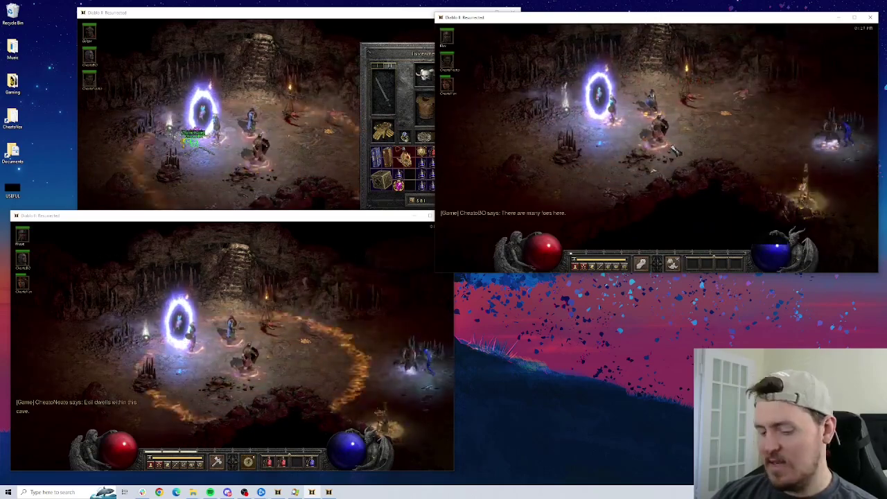
{"action": "key", "text": "t"}
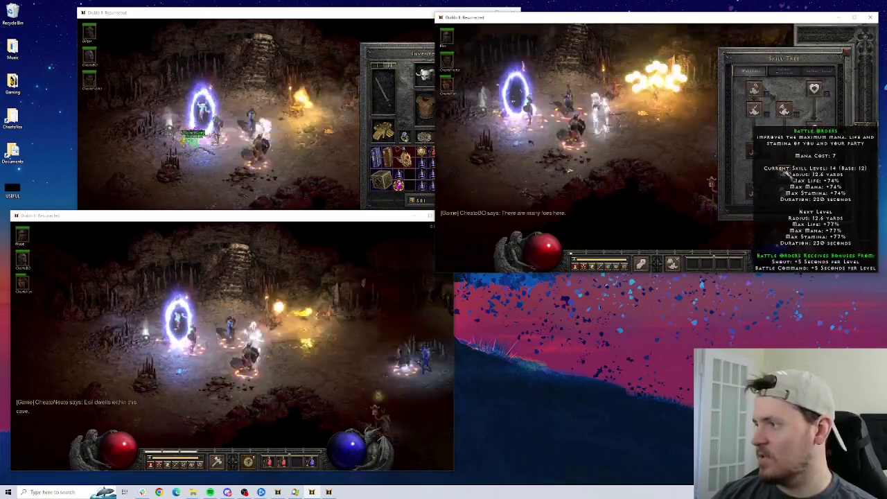
{"action": "key", "text": "t"}
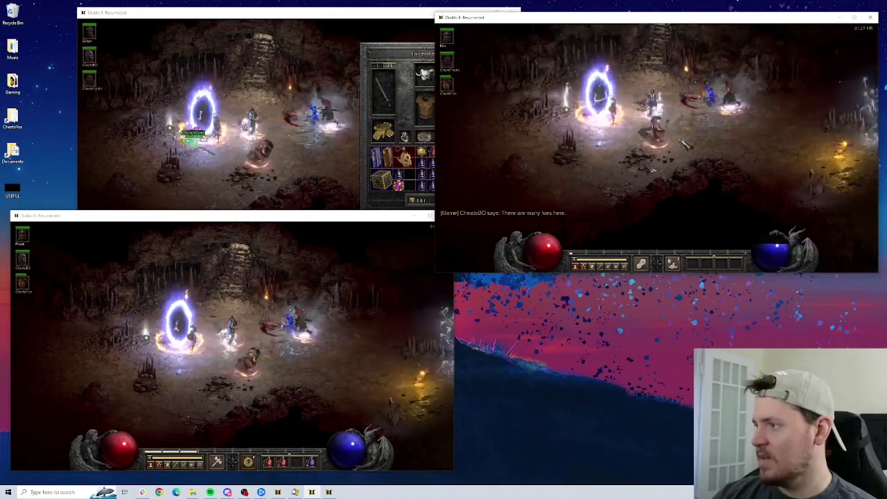
Move the bottom character through the cave and attack the Fallen Shaman.
{"action": "key", "text": "i"}
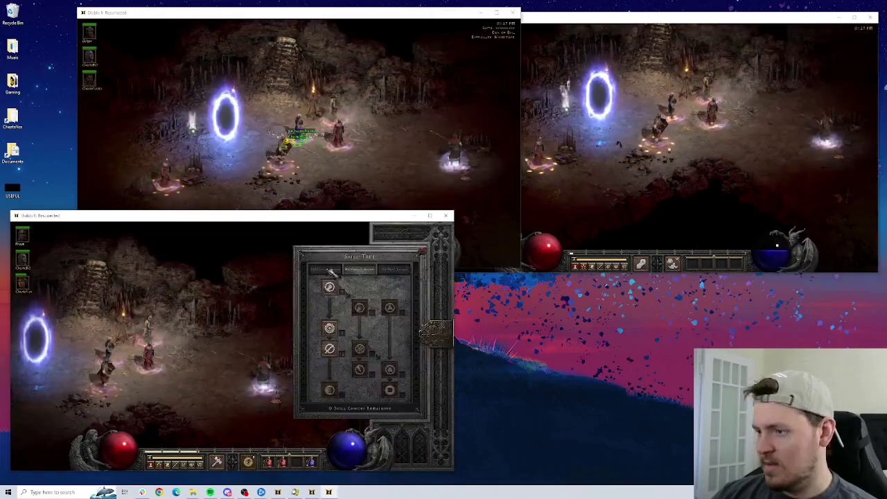
{"action": "left_click", "coordinate": [273, 371]}
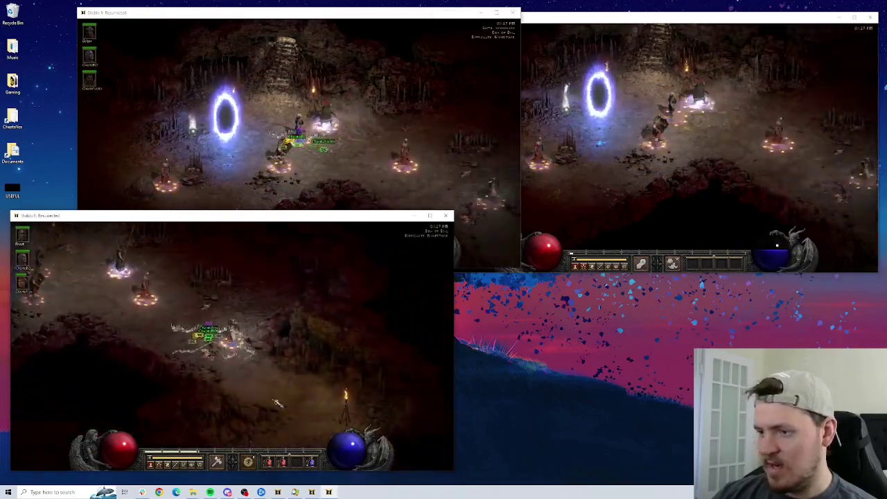
{"action": "left_click", "coordinate": [272, 367]}
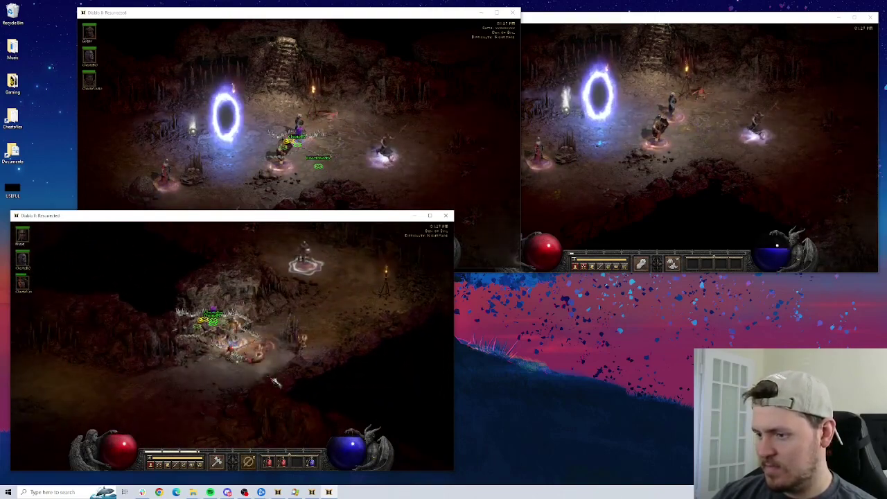
{"action": "left_click", "coordinate": [285, 258]}
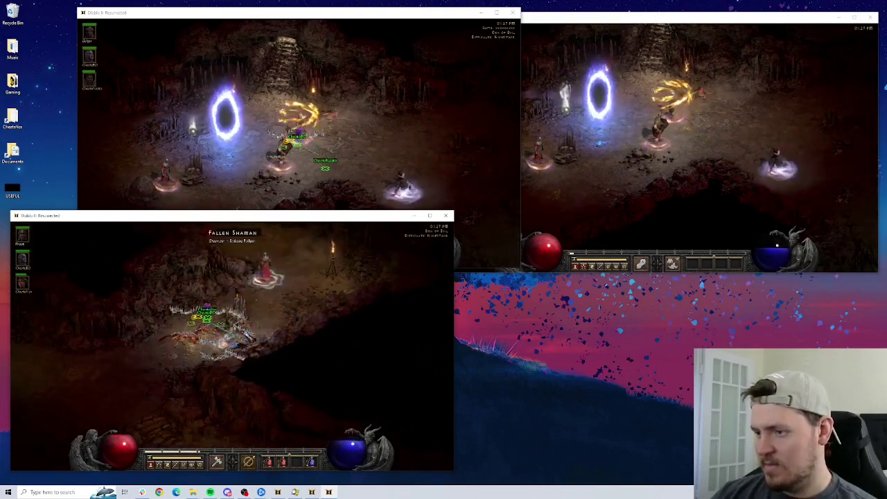
{"action": "left_click", "coordinate": [182, 367]}
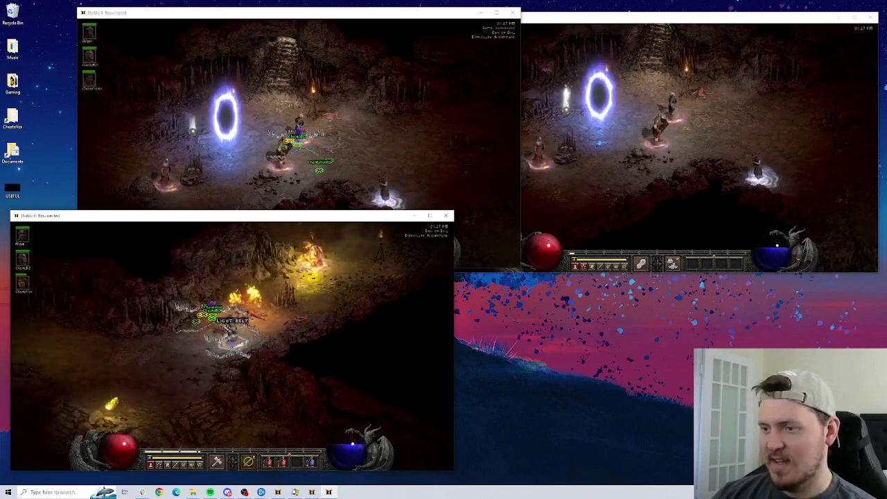
{"action": "left_click", "coordinate": [86, 340]}
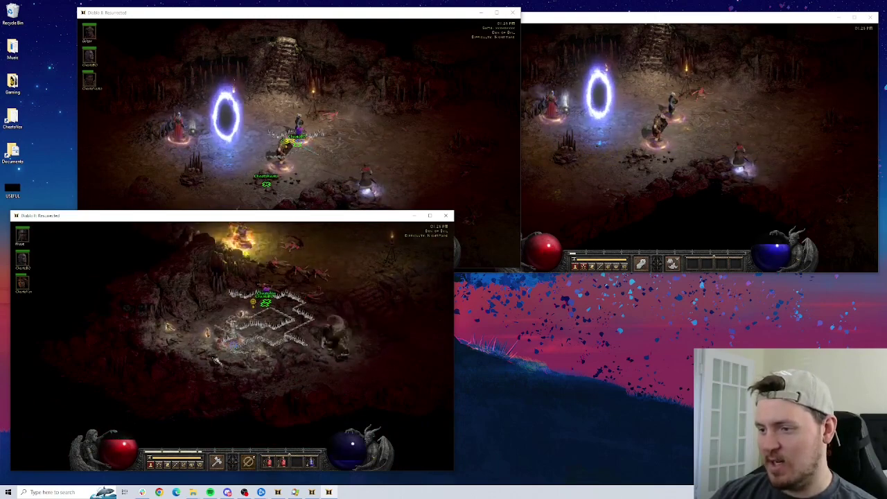
Collect the dropped gold, check the inventory and portal back to the Rogue Encampment.
{"action": "left_click_drag", "start_coordinate": [288, 261], "coordinate": [262, 396]}
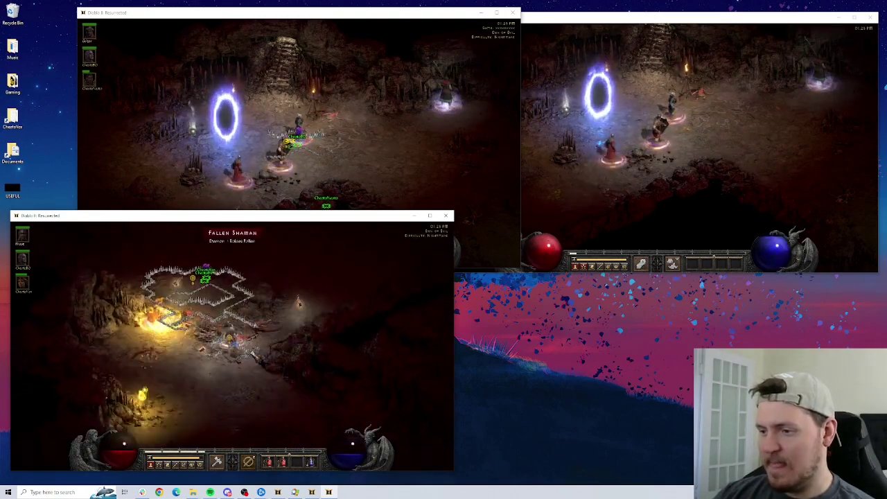
{"action": "left_click_drag", "start_coordinate": [252, 351], "coordinate": [204, 325]}
{"action": "mouse_move", "coordinate": [330, 388]}
{"action": "left_mouse_down"}
{"action": "mouse_move", "coordinate": [260, 406]}
{"action": "mouse_move", "coordinate": [229, 379]}
{"action": "mouse_move", "coordinate": [247, 350]}
{"action": "mouse_move", "coordinate": [235, 335]}
{"action": "mouse_move", "coordinate": [339, 352]}
{"action": "mouse_move", "coordinate": [293, 358]}
{"action": "mouse_move", "coordinate": [265, 340]}
{"action": "mouse_move", "coordinate": [281, 330]}
{"action": "mouse_move", "coordinate": [212, 310]}
{"action": "left_mouse_up"}
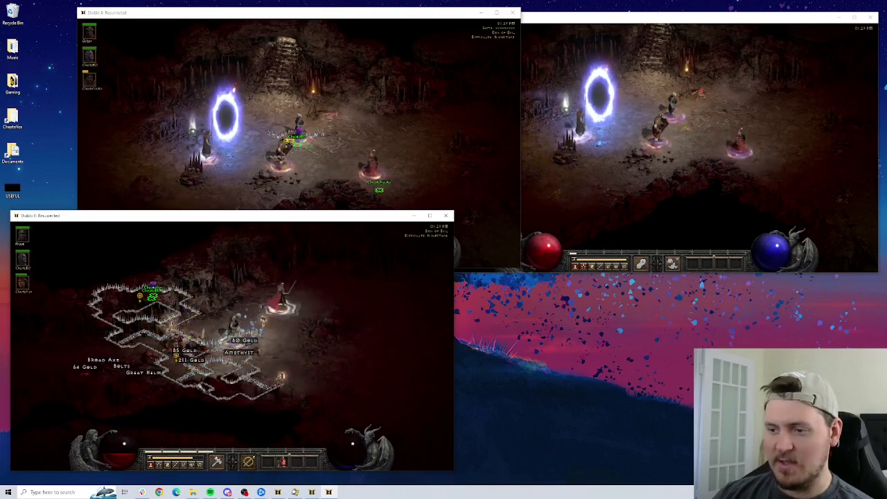
{"action": "left_click_drag", "start_coordinate": [265, 322], "coordinate": [267, 333]}
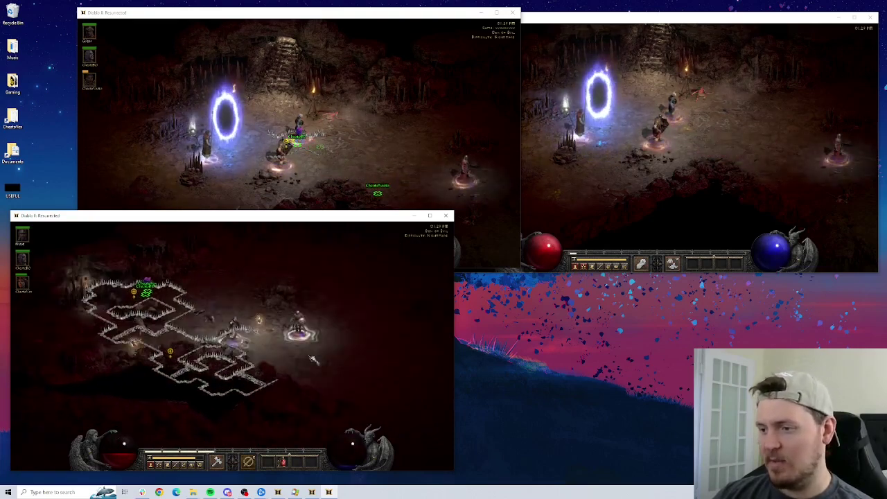
{"action": "key", "text": "i"}
{"action": "key", "text": "i"}
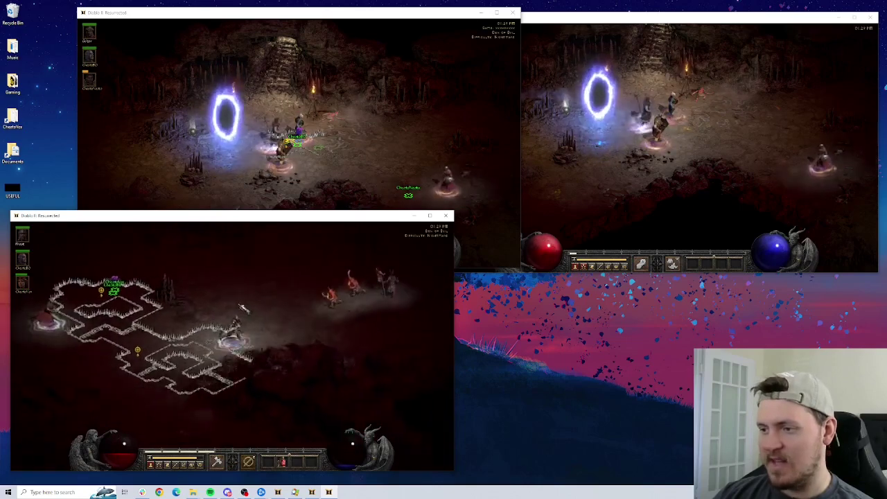
{"action": "key", "text": "i"}
{"action": "key", "text": "i"}
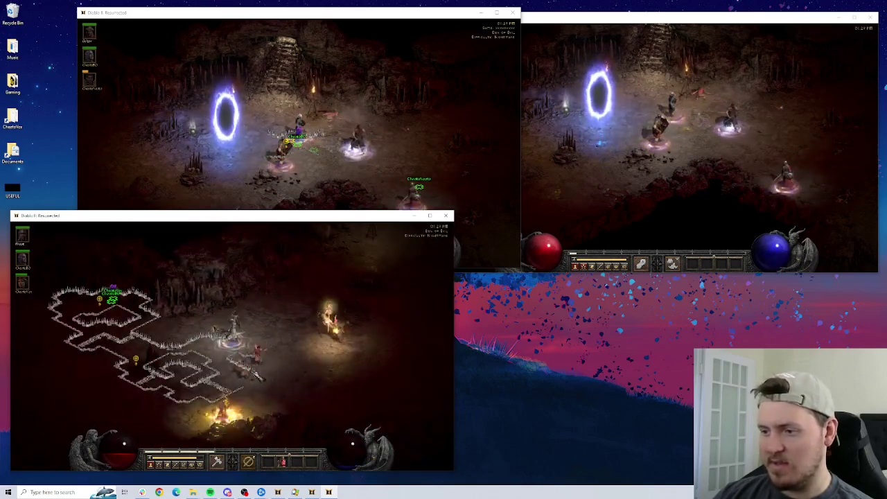
{"action": "left_click", "coordinate": [256, 374]}
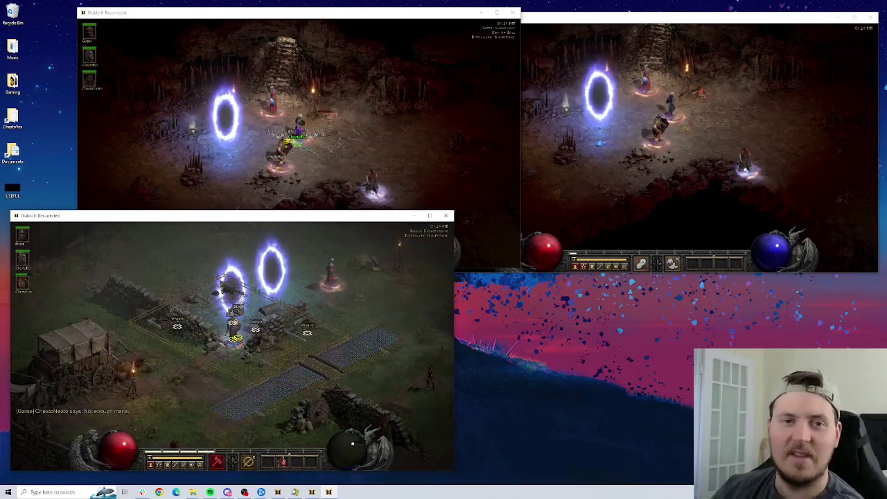